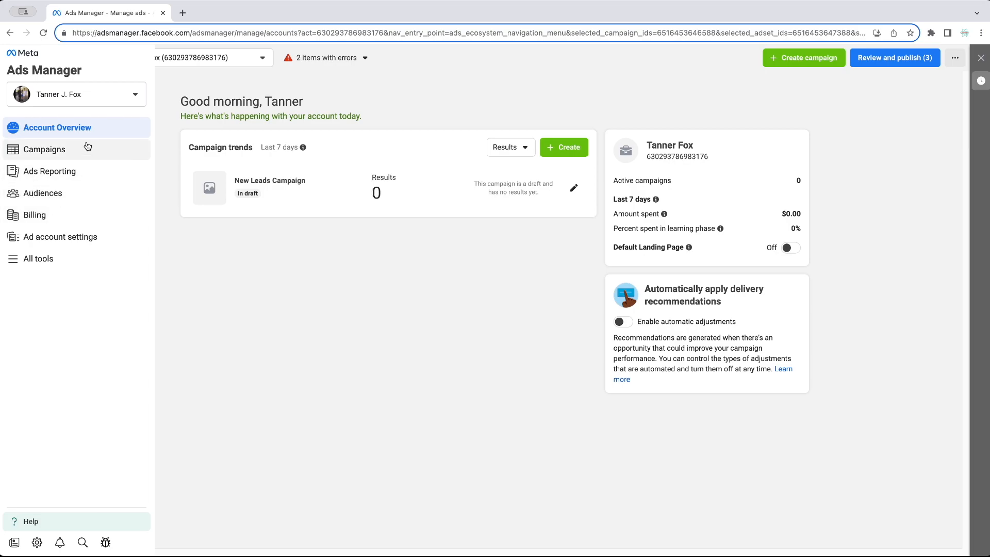
- Go to Audiences from the sidebar and choose Create a Saved Audience
left_click(57, 199)
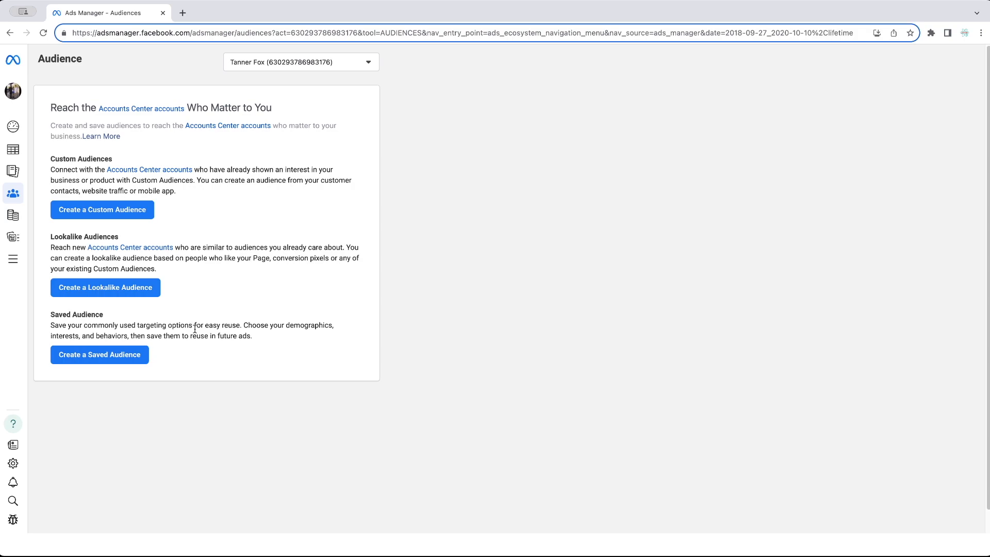
left_click(114, 358)
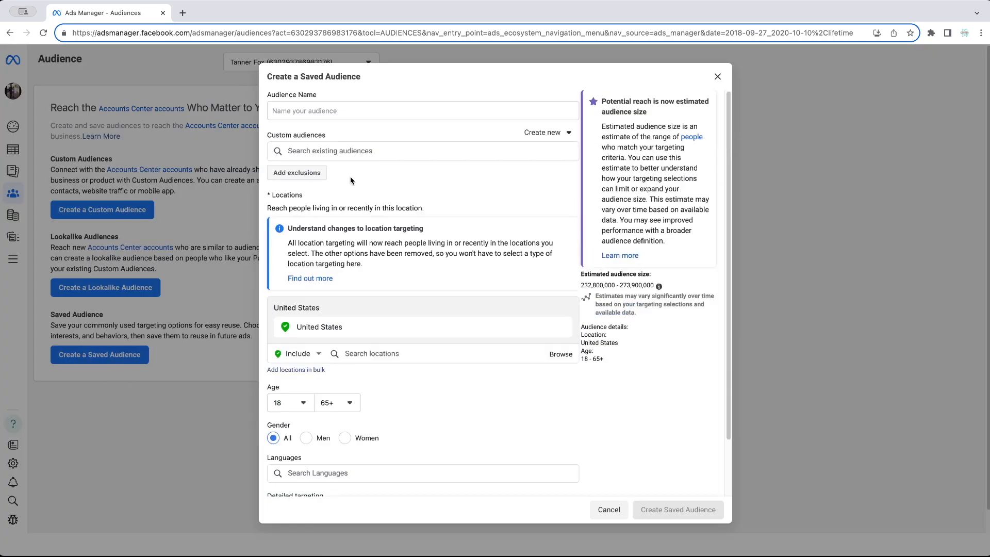
- Name the audience 'Audience Example 1' and check the empty custom and lookalike audience lists
left_click(375, 111)
type("Aud")
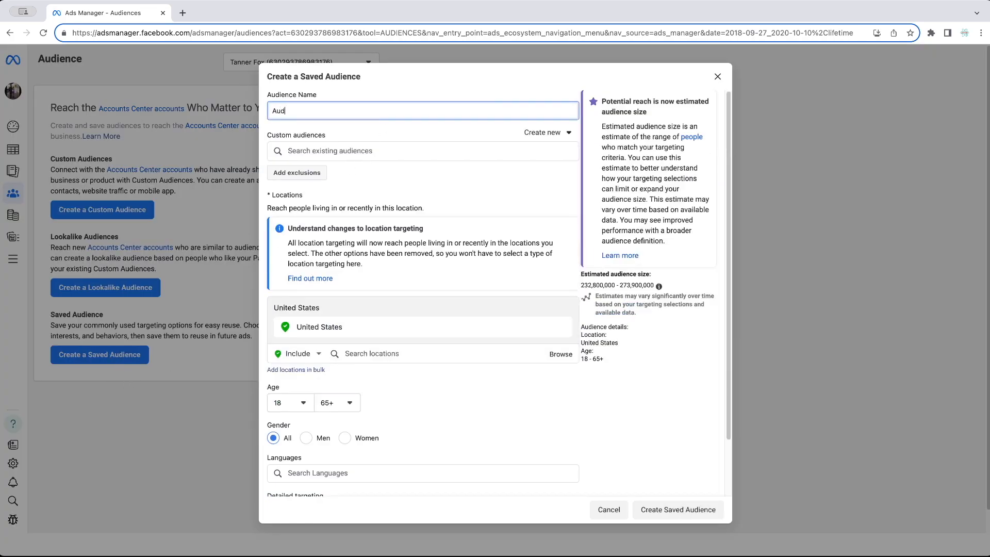
type("ience Exampl")
left_click(340, 154)
left_click(324, 181)
left_click(384, 181)
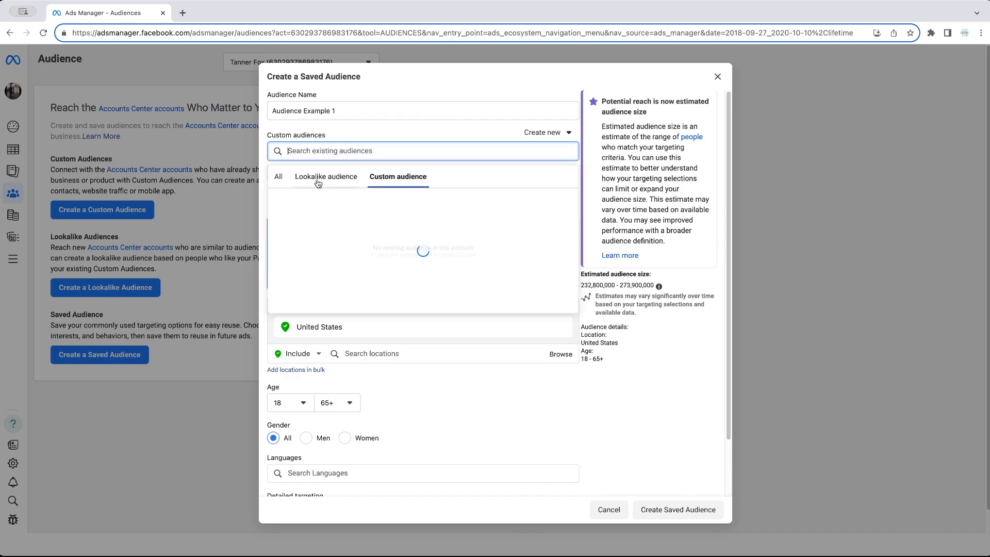
left_click(425, 125)
- Add an exclusions section and confirm there are no custom audiences to include or exclude
left_click(291, 173)
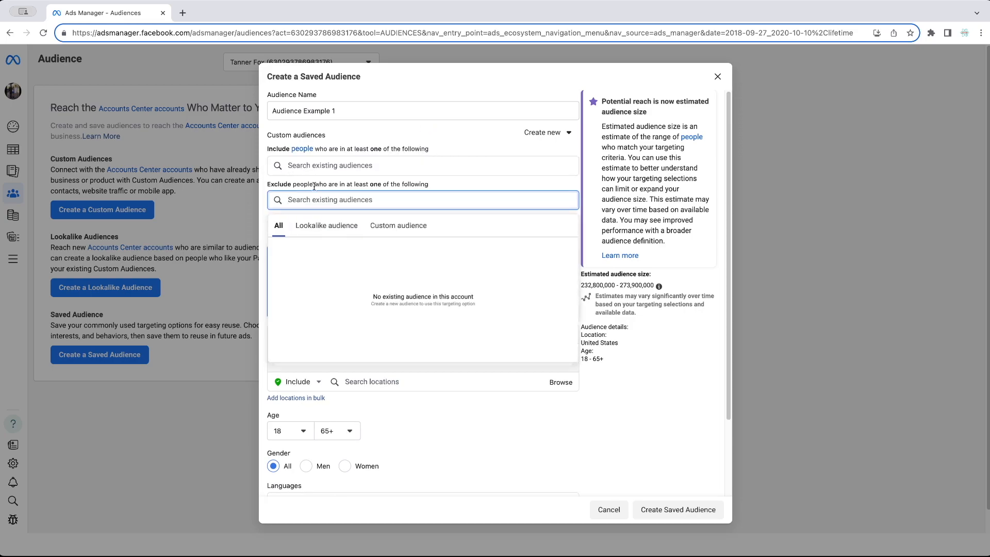
left_click(372, 165)
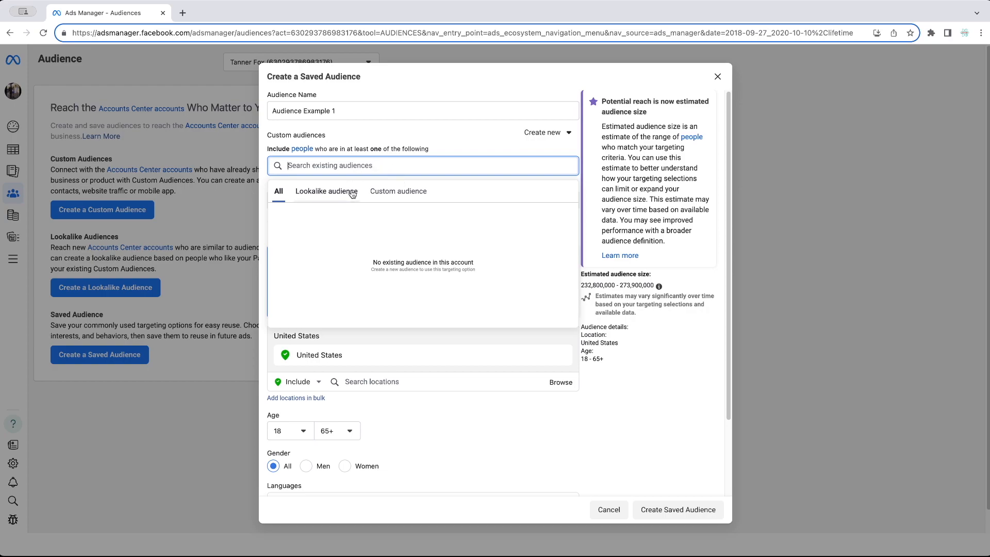
left_click(425, 147)
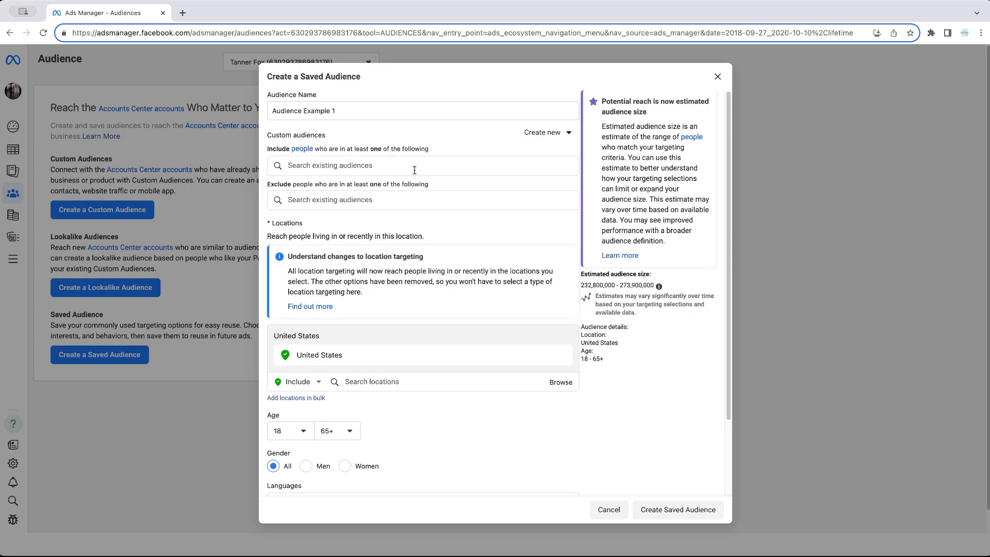
left_click(358, 200)
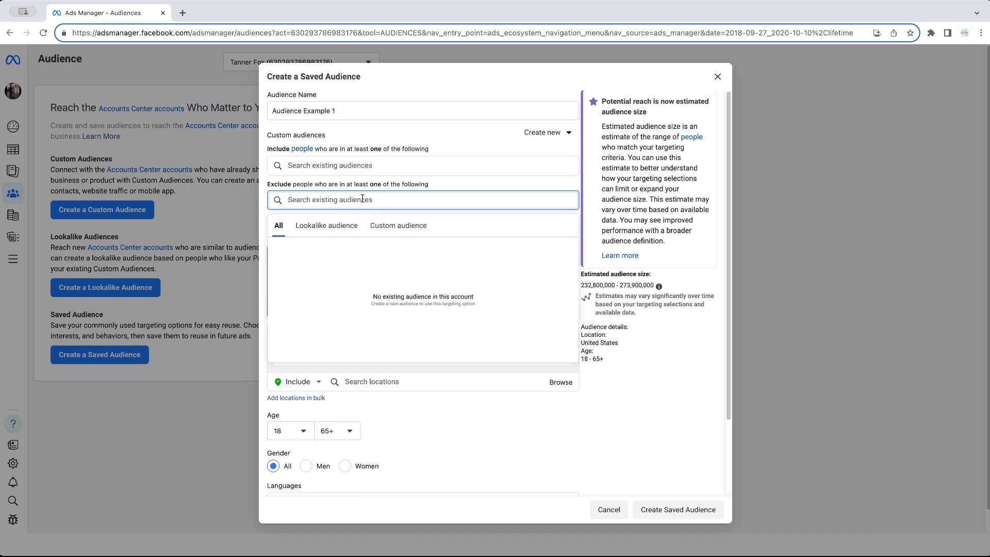
left_click(438, 188)
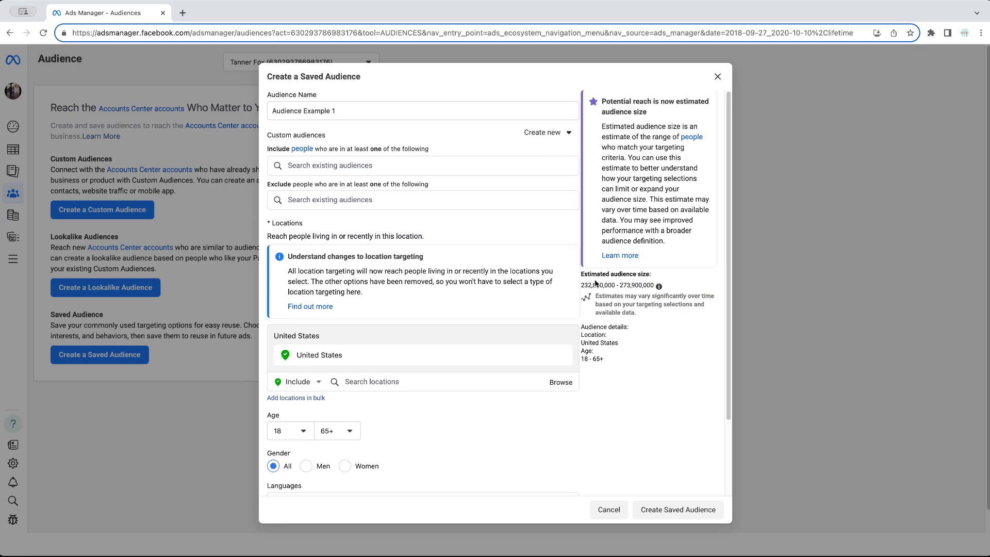
left_click_drag(582, 275, 668, 287)
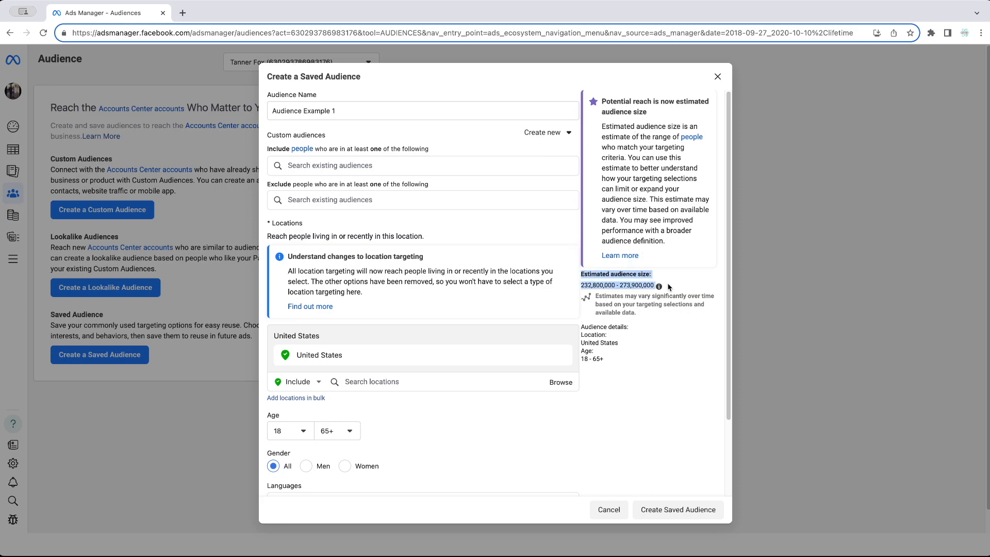
left_click(627, 284)
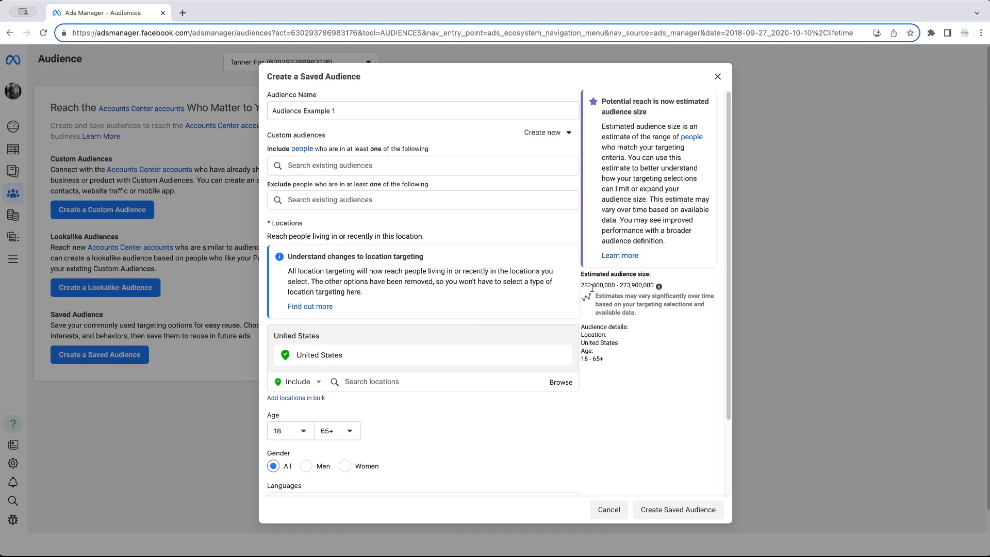
left_click_drag(575, 288, 685, 366)
left_click(685, 365)
scroll(371, 355, "down", 2)
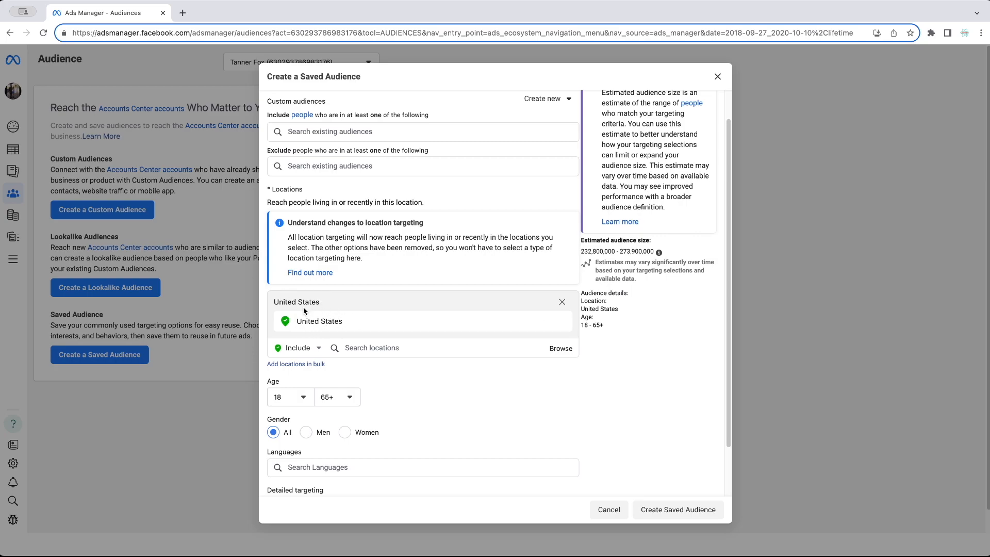
- Replace United States with Chicago, Illinois as the target location
left_click(383, 349)
type("Chicago")
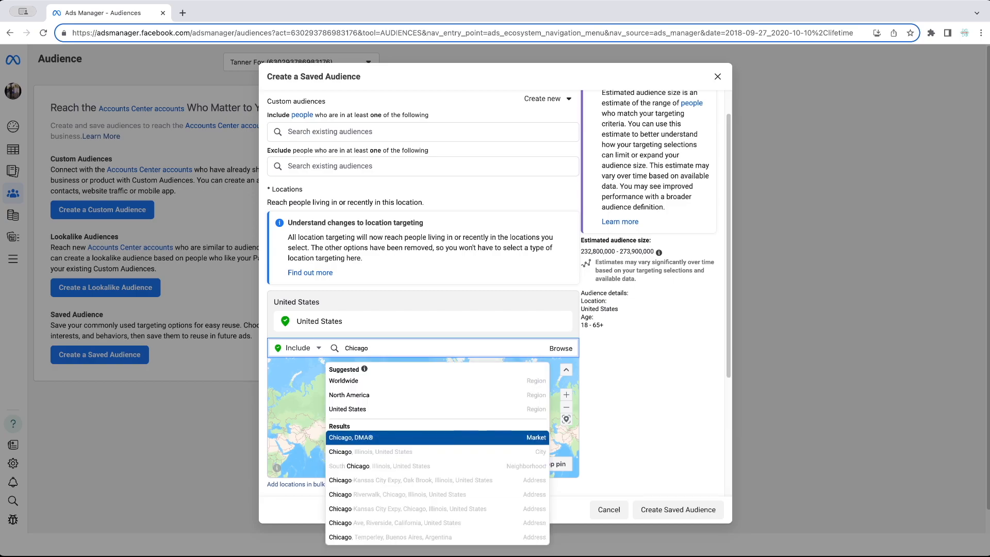
left_click(338, 455)
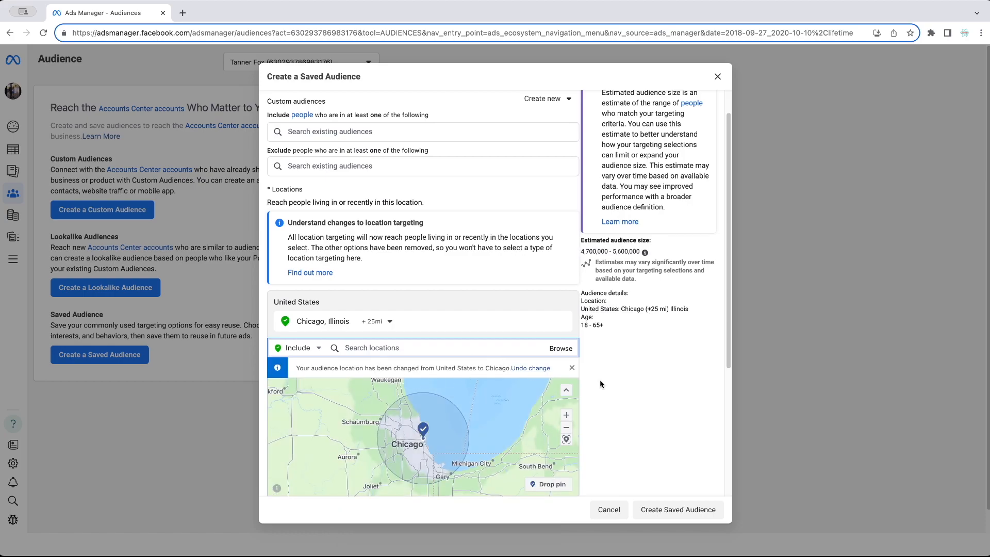
left_click(607, 362)
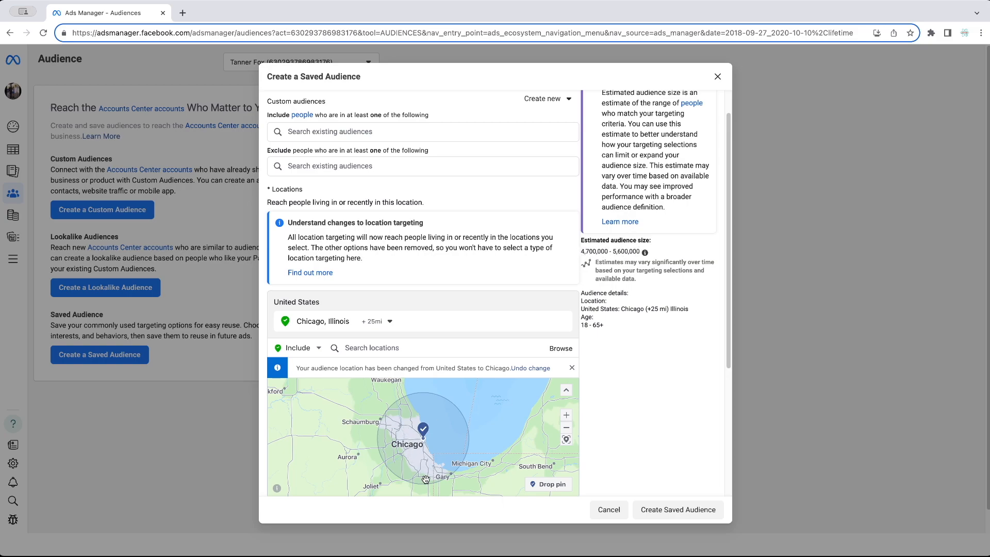
scroll(468, 388, "down", 3)
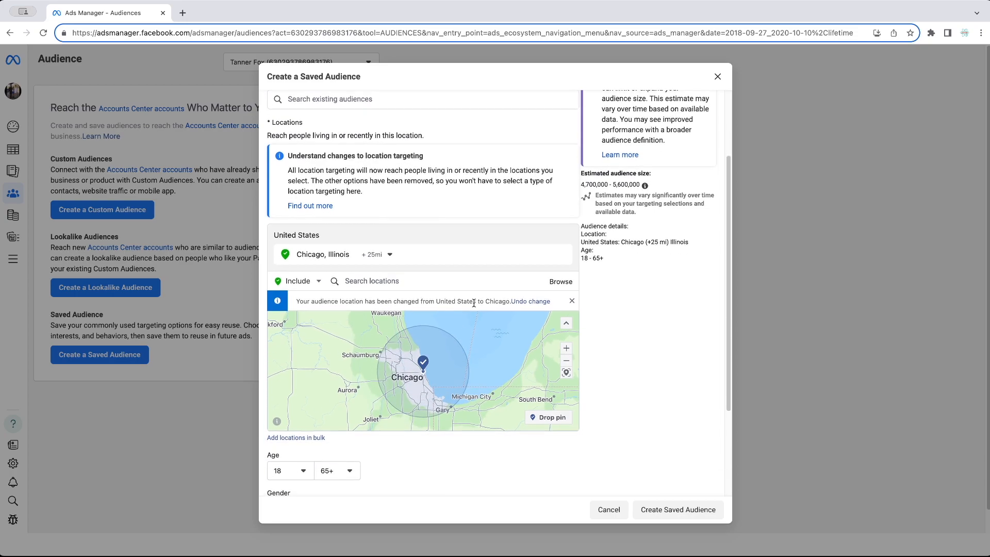
- Widen the radius around Chicago to 33 miles
left_click(390, 255)
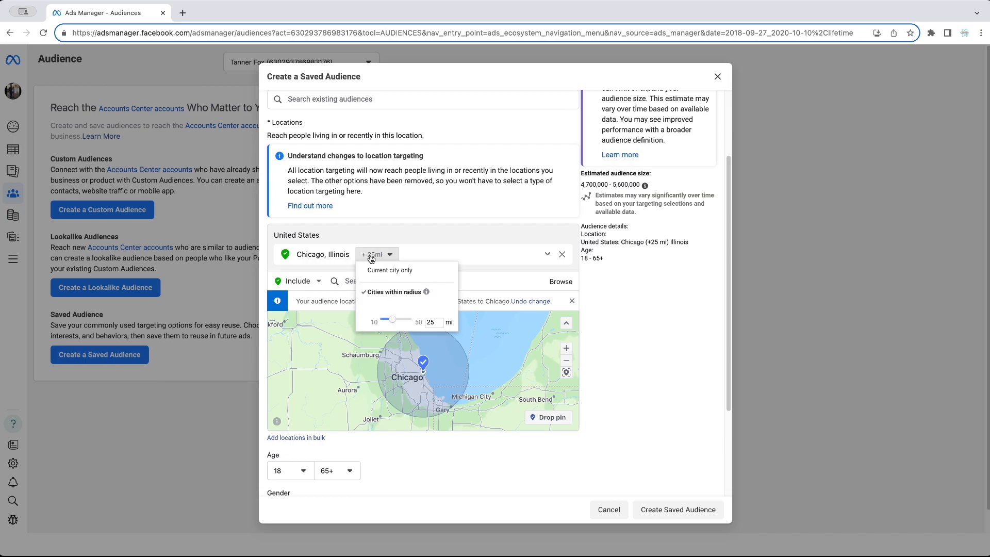
mouse_move(393, 321)
left_mouse_down()
mouse_move(411, 321)
mouse_move(376, 322)
mouse_move(402, 321)
left_mouse_up()
left_click(465, 240)
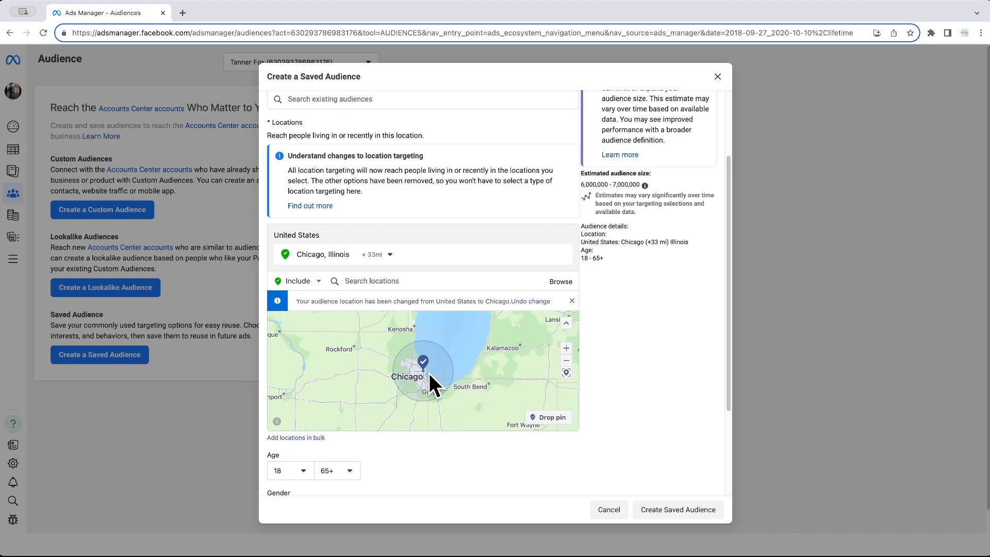
scroll(433, 459, "down", 1)
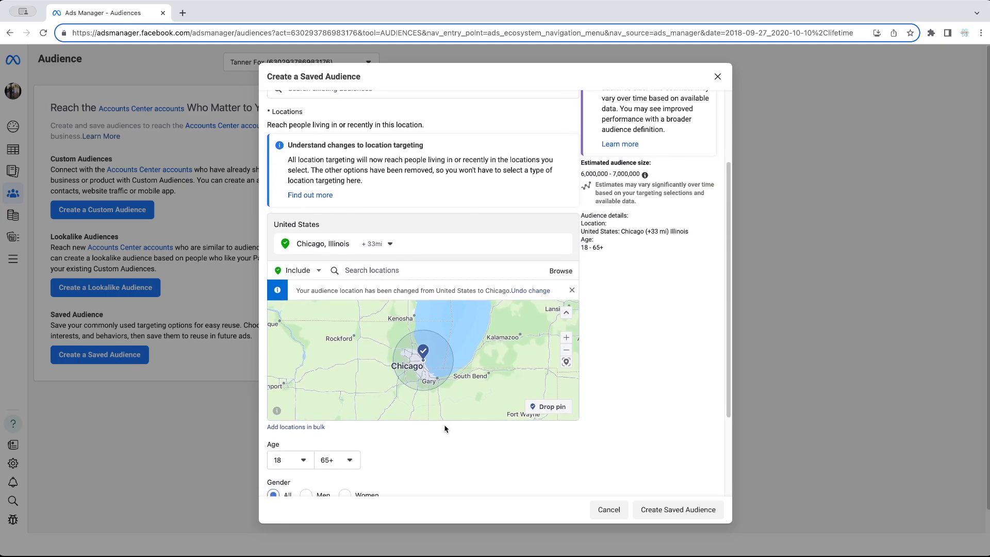
scroll(428, 413, "down", 1)
scroll(420, 347, "down", 2)
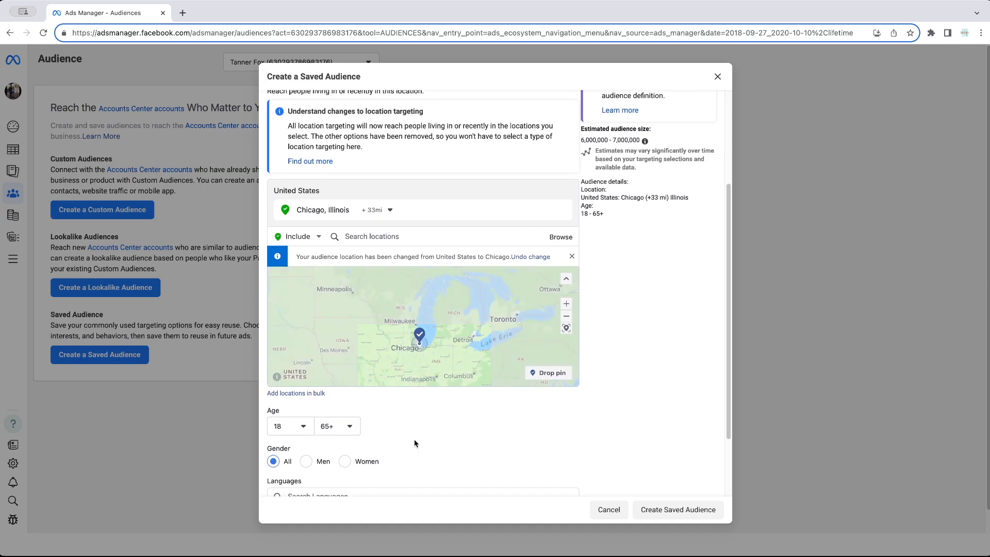
scroll(431, 429, "down", 3)
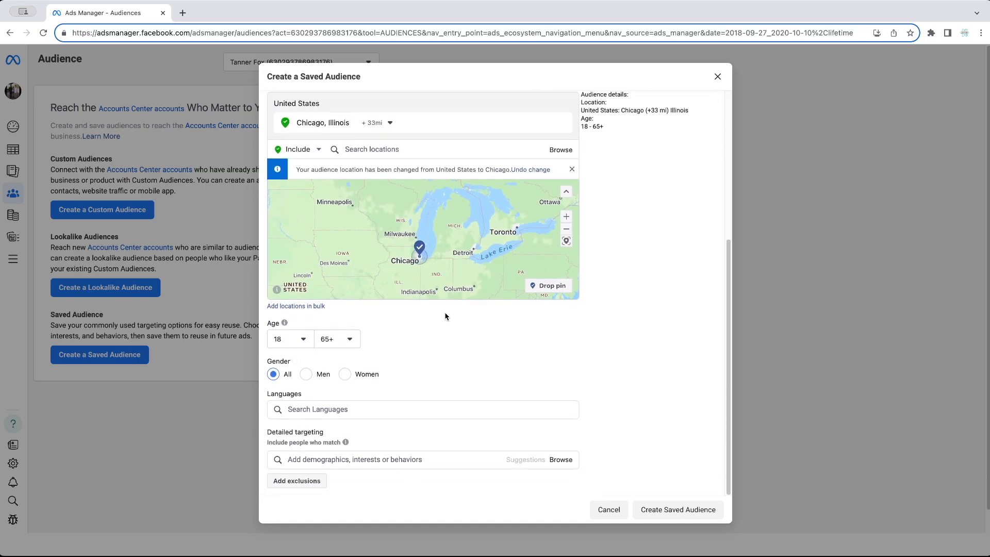
left_click(303, 340)
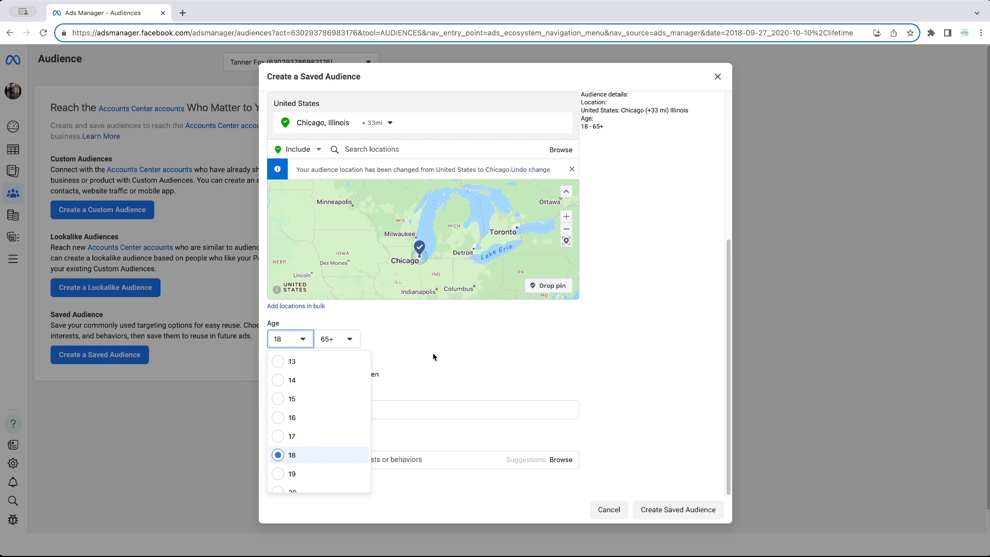
- Set the age range to 18 minimum and 40 maximum
left_click(311, 453)
left_click(356, 340)
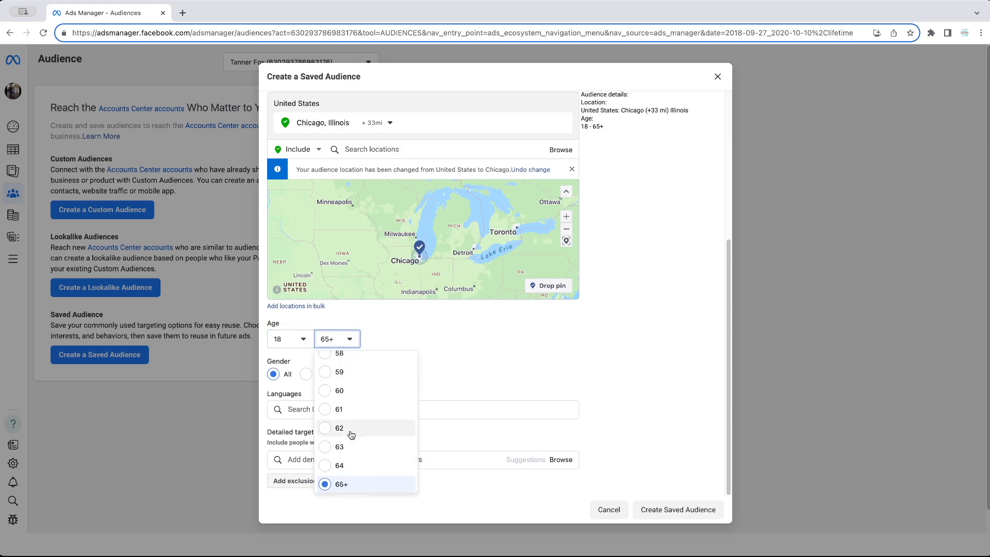
scroll(350, 413, "up", 5)
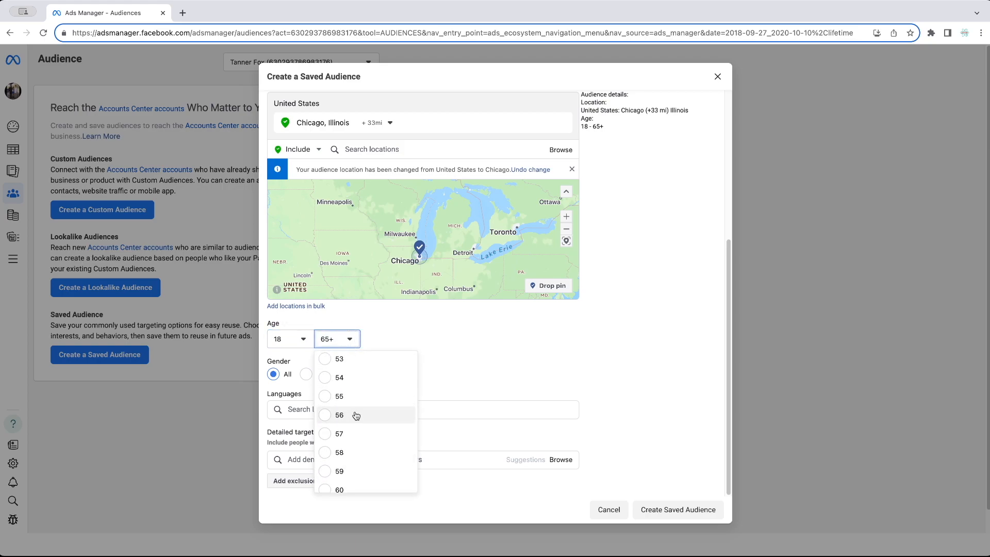
scroll(379, 433, "up", 3)
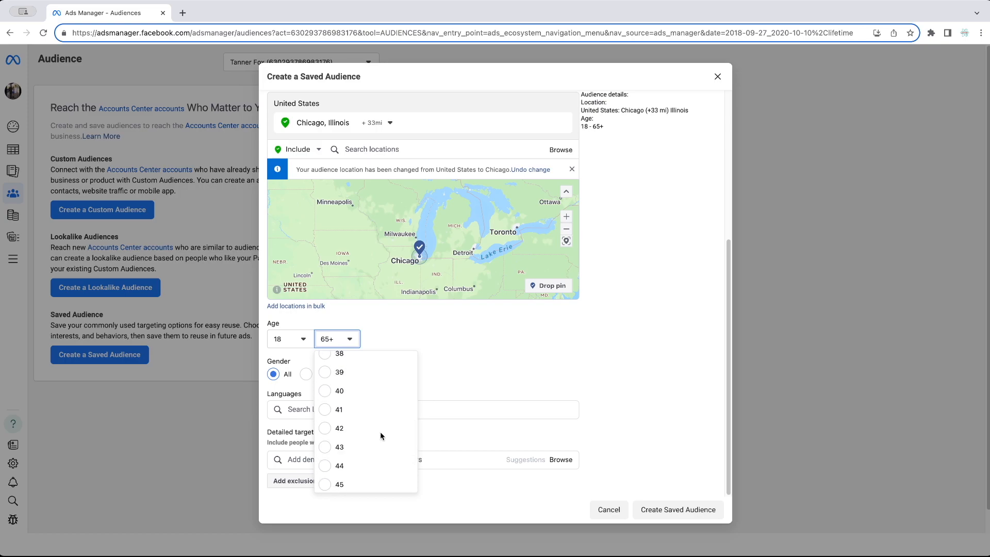
left_click(330, 393)
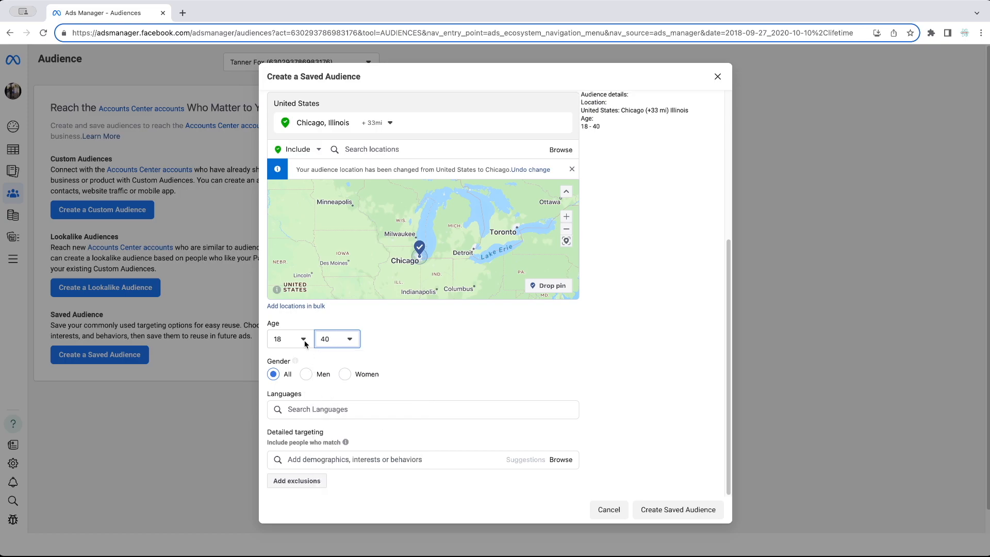
left_click(303, 336)
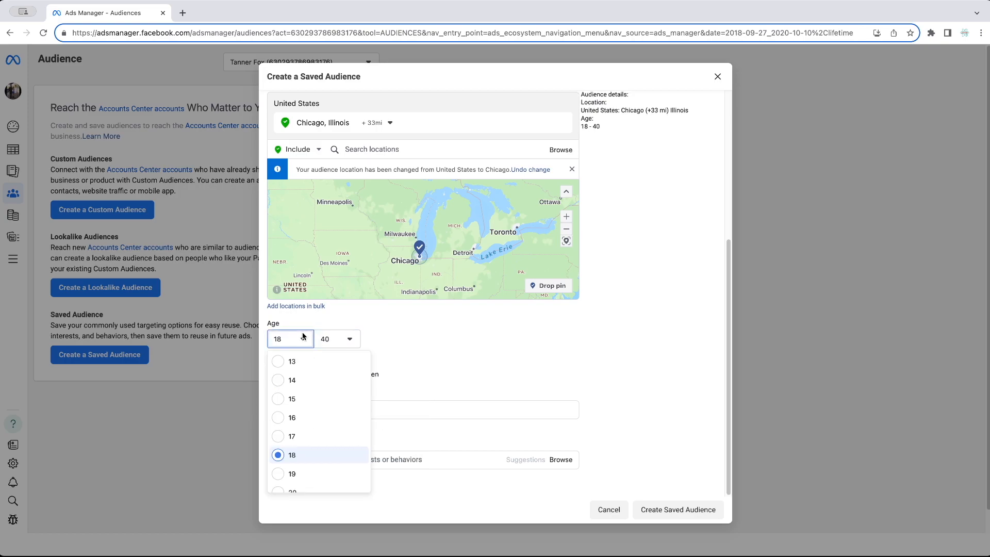
left_click(478, 338)
- Remove Chicago, Illinois from the audience's locations
scroll(644, 191, "up", 2)
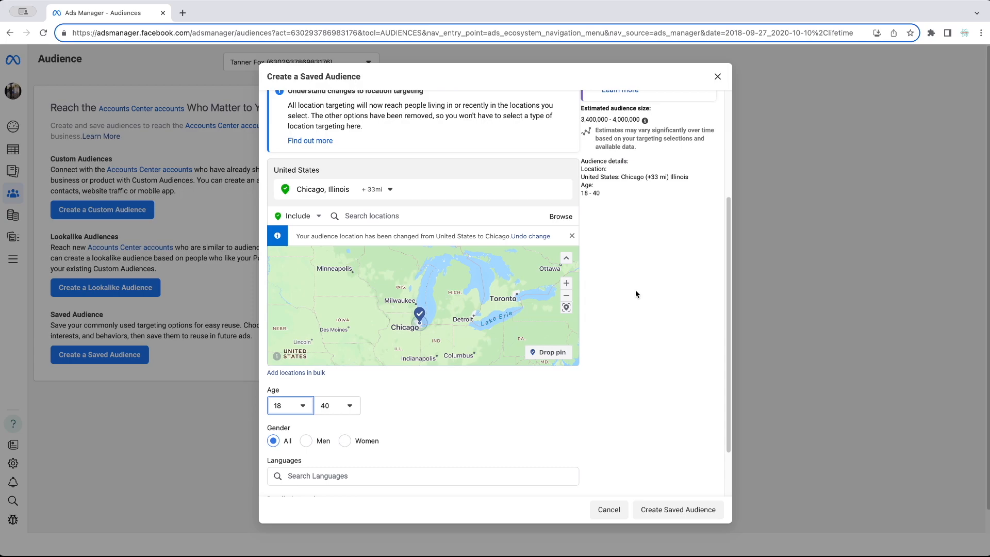
left_click(564, 189)
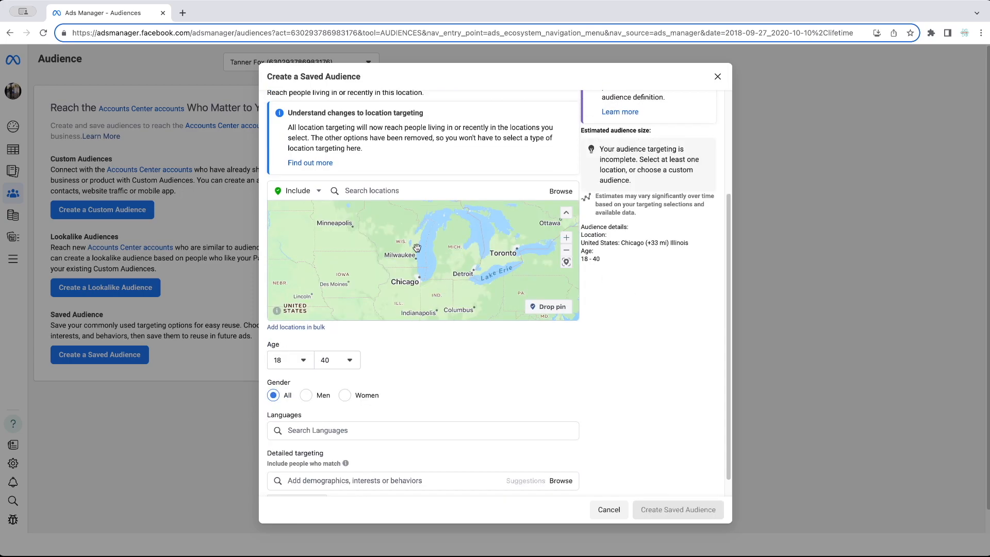
scroll(482, 380, "down", 2)
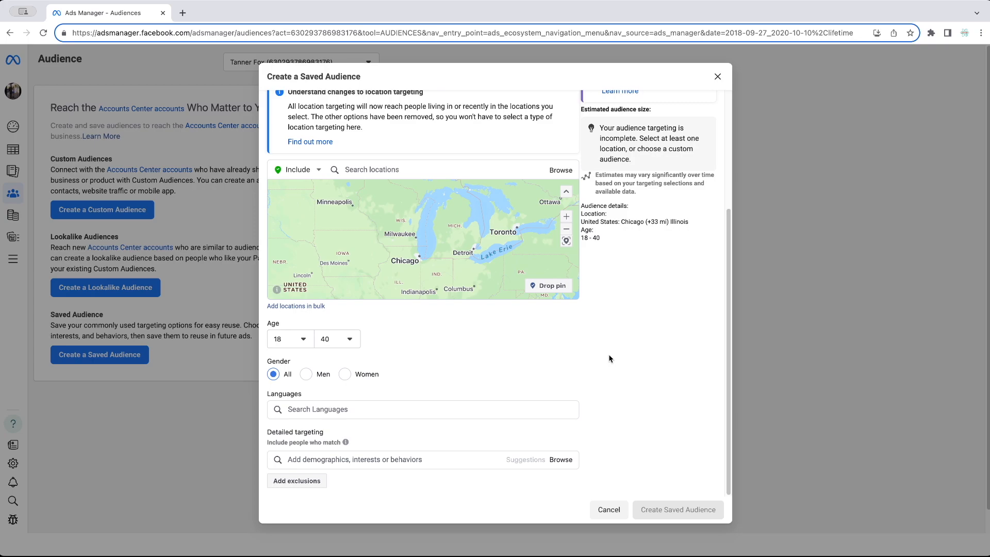
- Search 'Engl' in Languages and add English (All)
left_click(380, 408)
type("English")
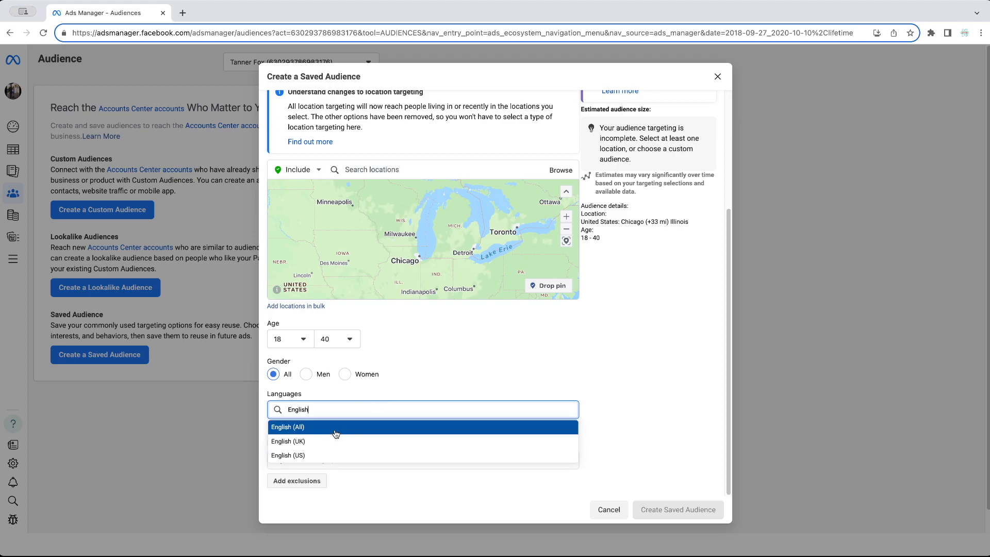
left_click(365, 428)
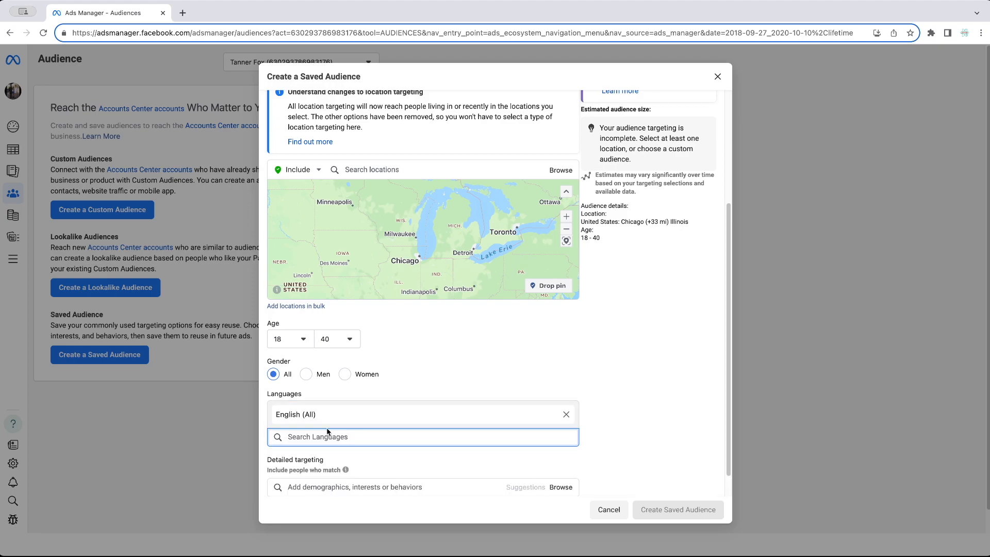
scroll(644, 371, "down", 1)
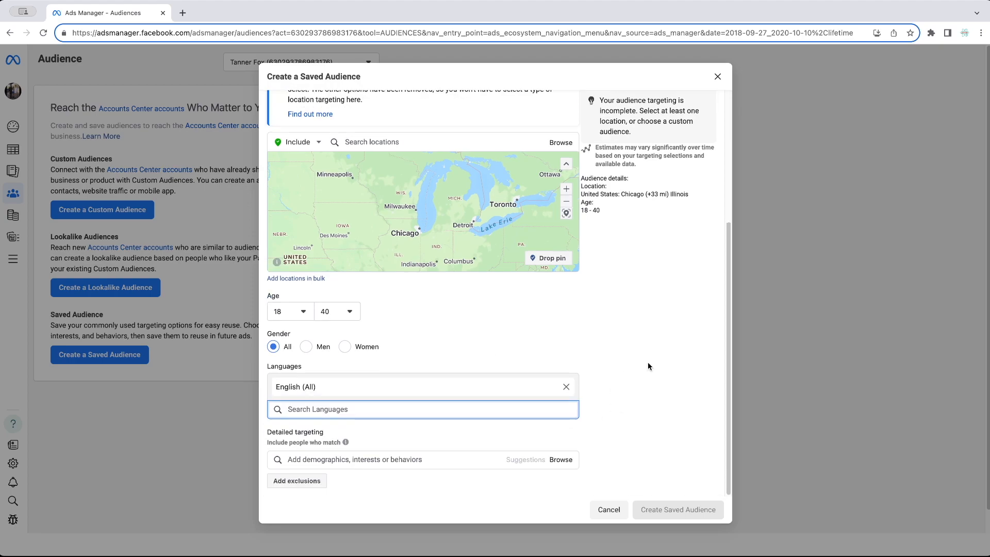
mouse_move(345, 442)
- Browse the detailed targeting categories, expanding and collapsing Behaviors
left_click(561, 460)
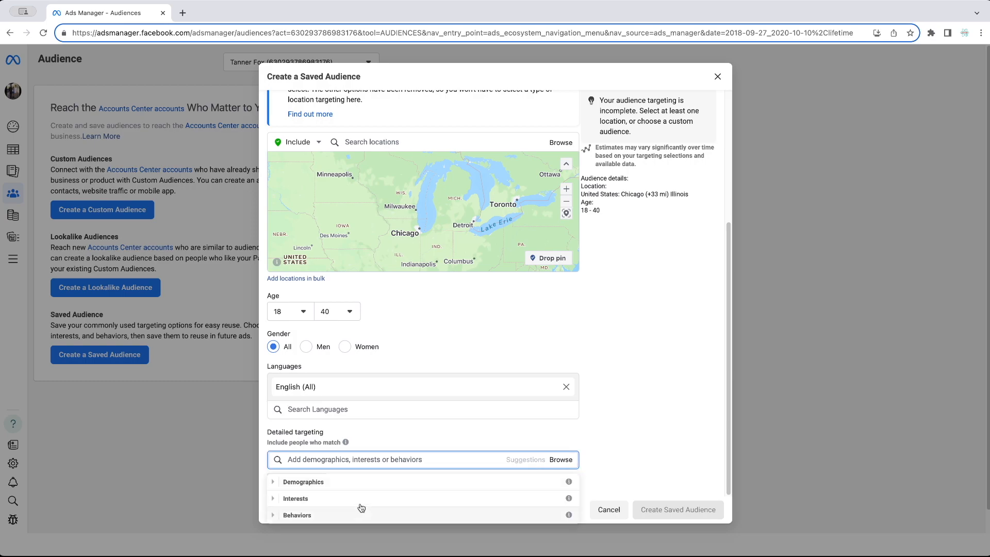
left_click(273, 515)
scroll(278, 518, "down", 1)
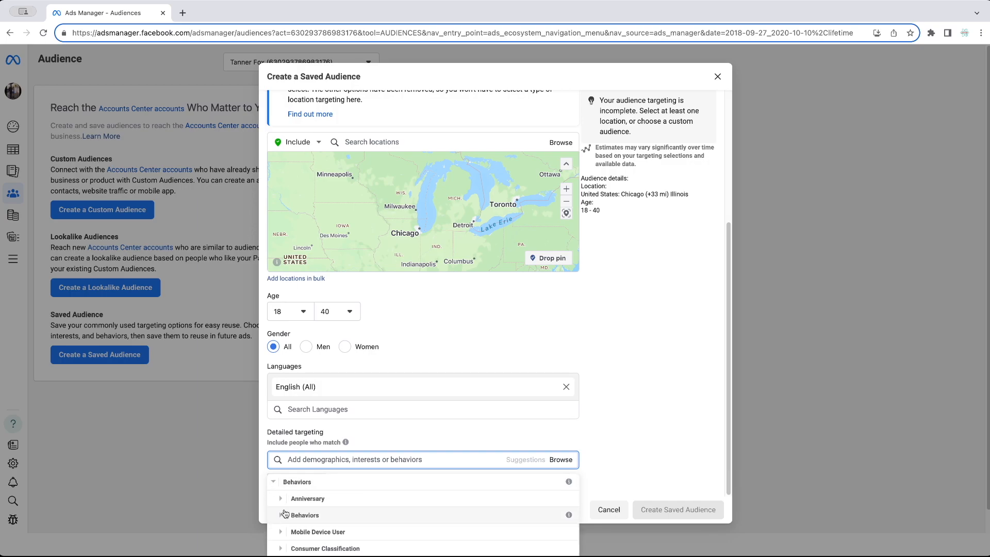
left_click(271, 483)
- Explore Demographics, looking through its Education and Financial subcategories
left_click(274, 483)
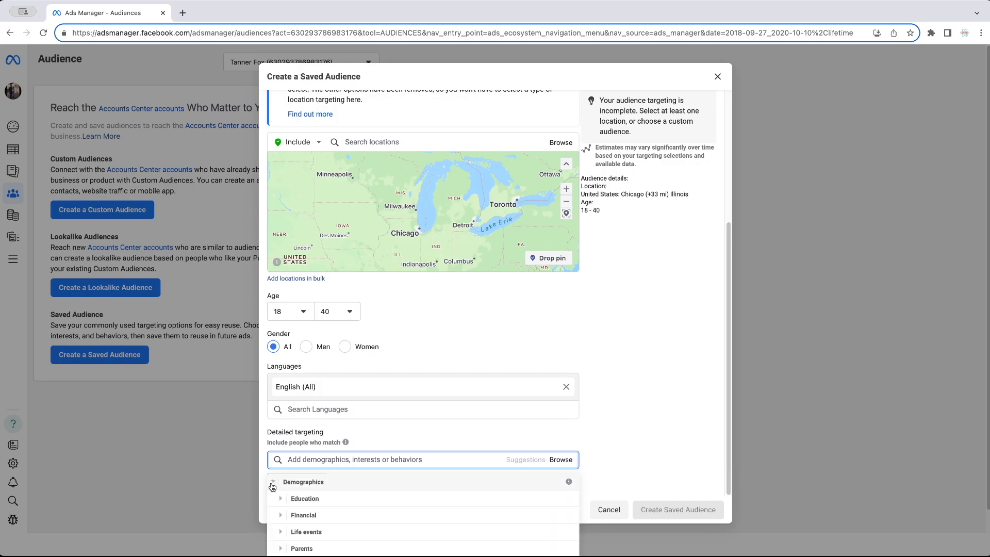
scroll(342, 494, "down", 1)
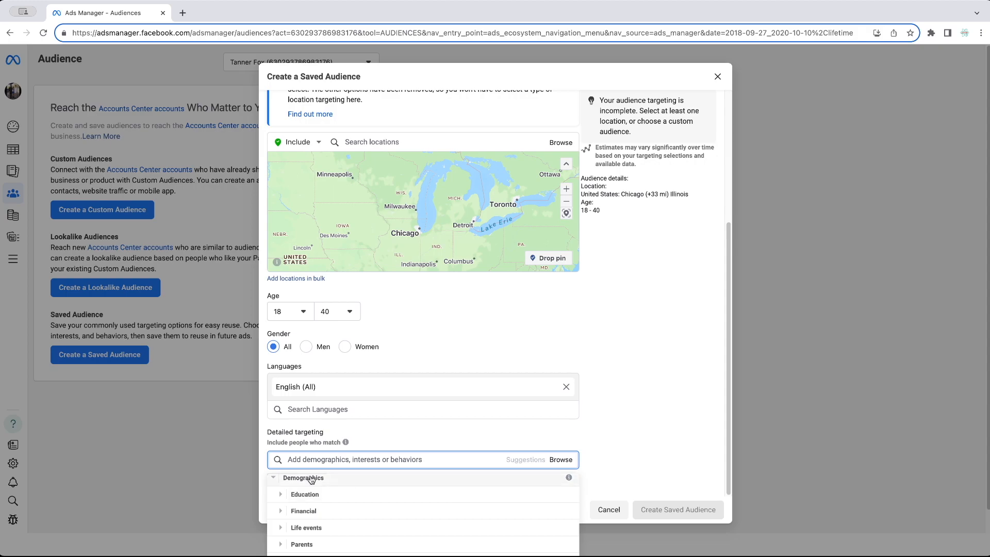
left_click(280, 497)
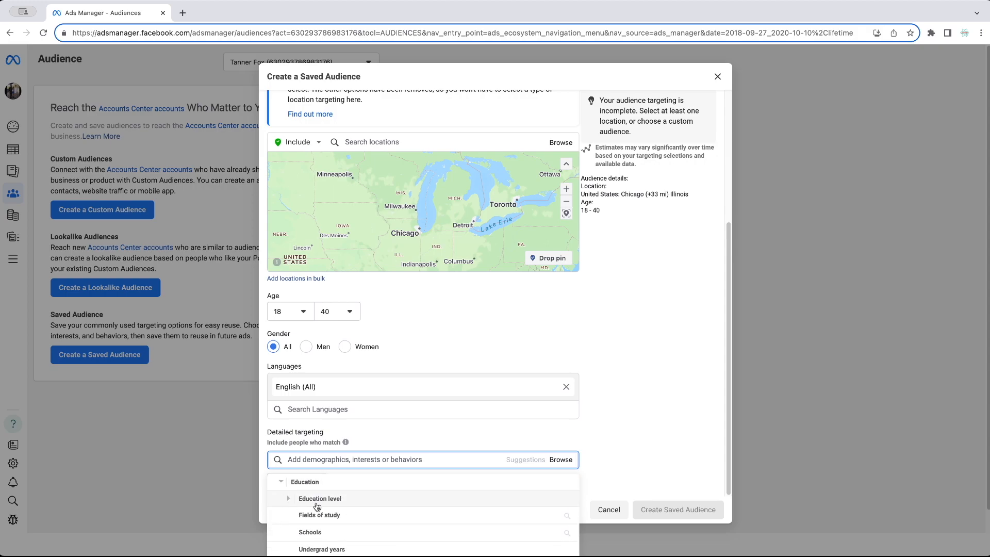
scroll(333, 507, "down", 1)
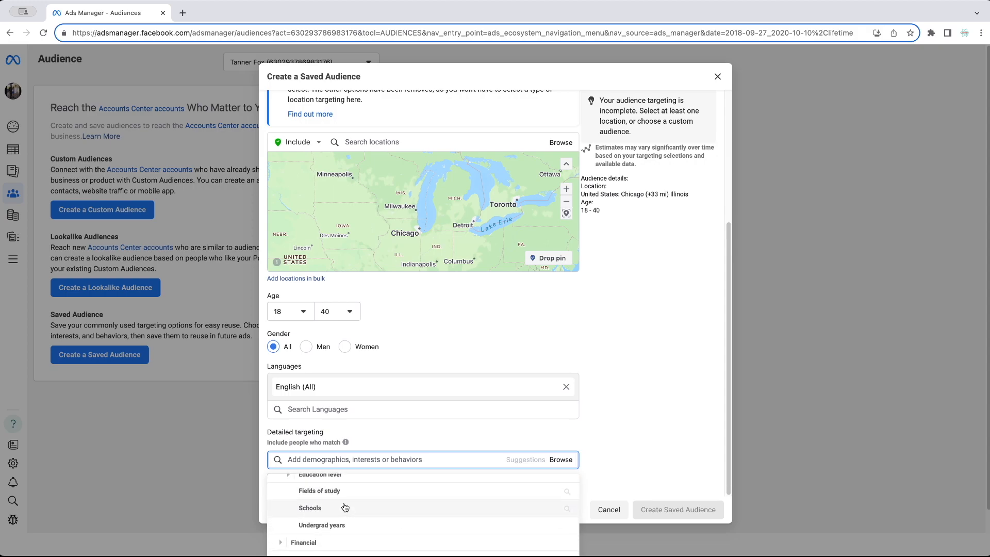
scroll(335, 529, "up", 1)
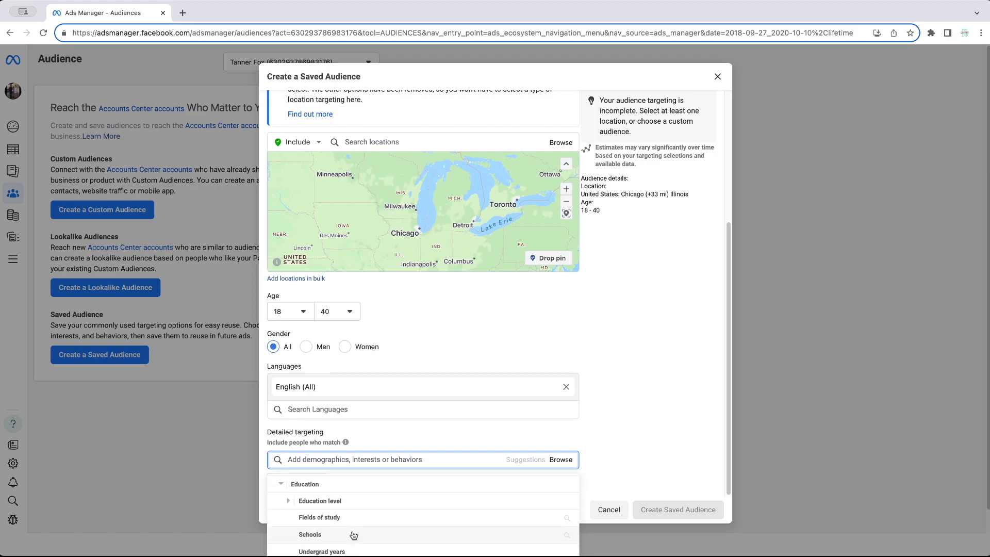
left_click(280, 486)
left_click(280, 515)
scroll(309, 517, "down", 1)
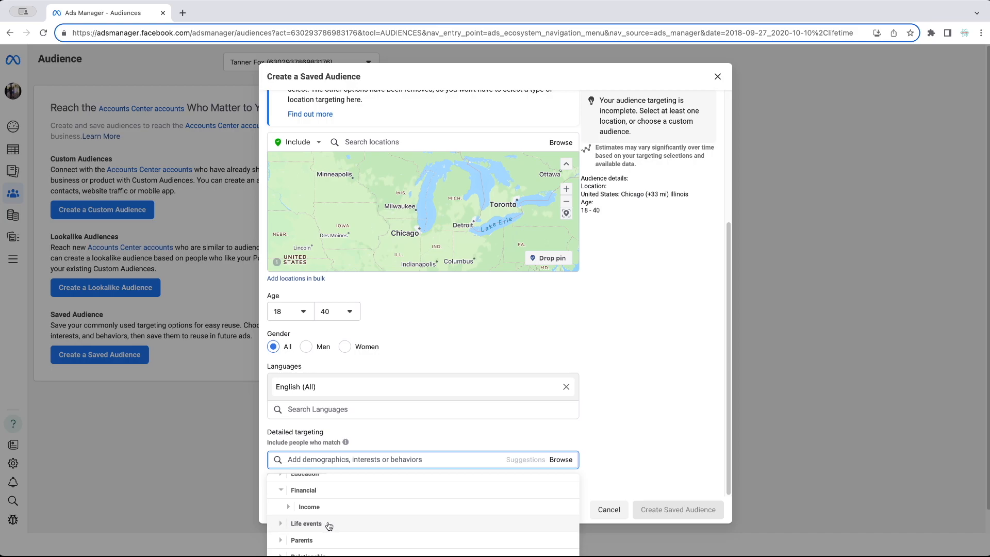
left_click(281, 491)
scroll(281, 493, "up", 1)
scroll(299, 539, "down", 1)
scroll(275, 490, "up", 1)
left_click(273, 481)
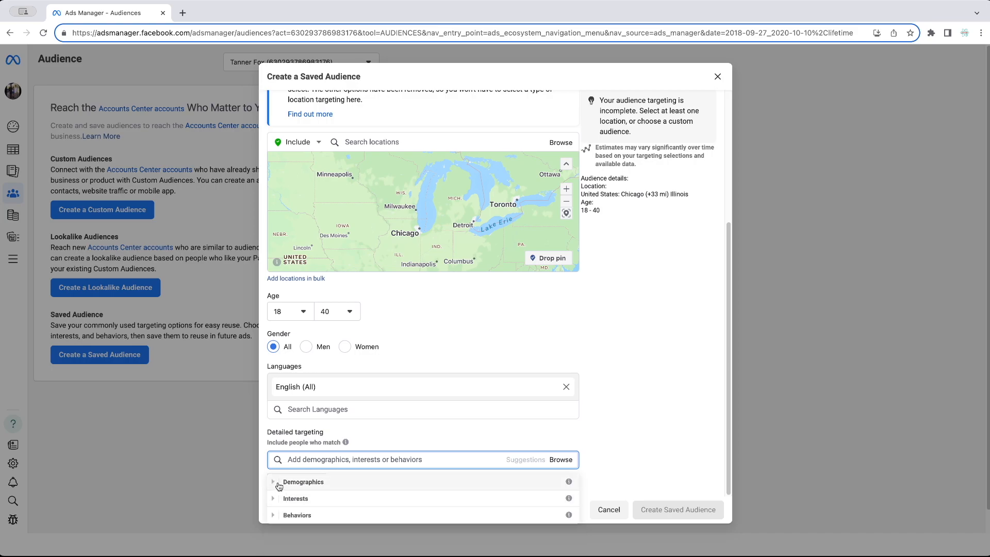
- Expand Interests and open the Business and industry interests
left_click(276, 498)
scroll(277, 496, "down", 1)
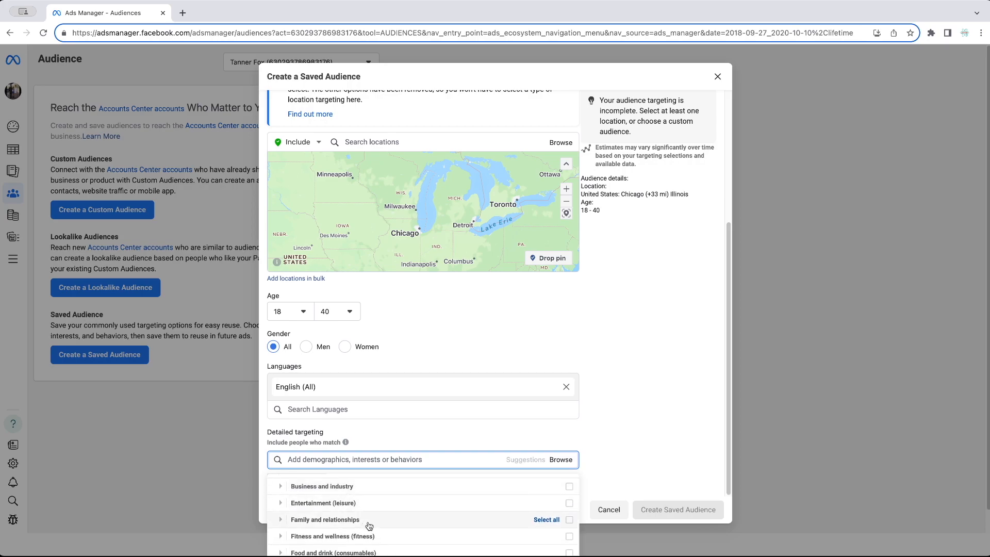
left_click(280, 486)
scroll(347, 513, "down", 2)
scroll(347, 513, "down", 5)
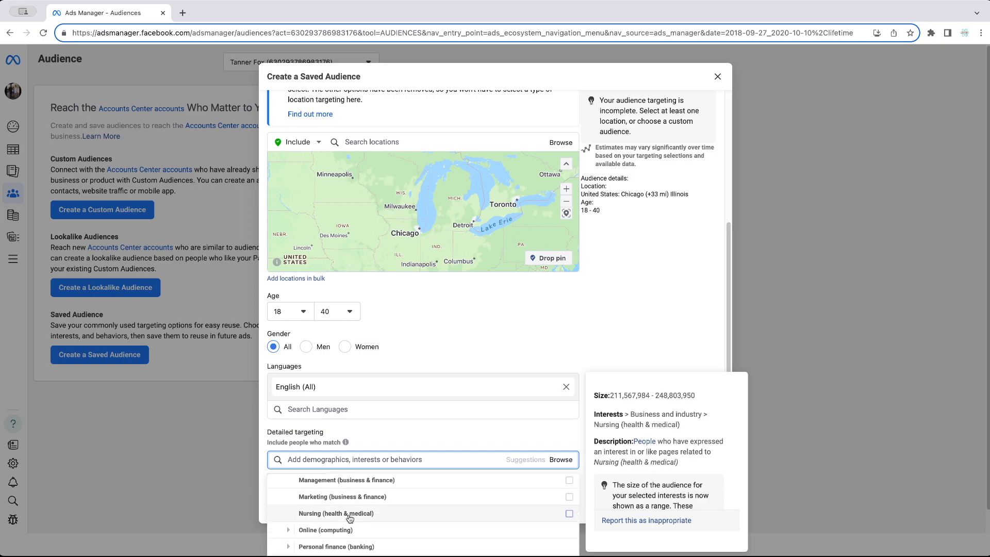
mouse_move(343, 506)
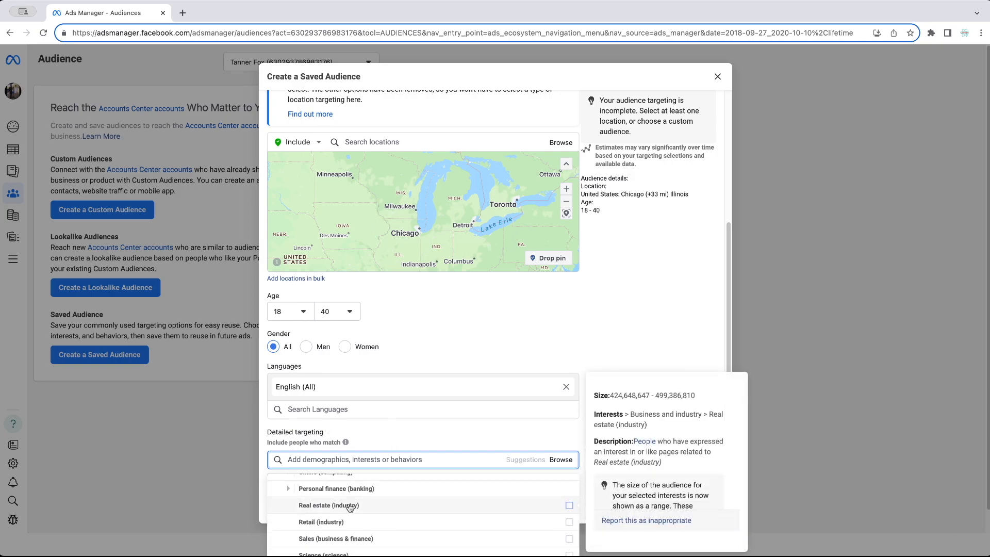
- Search 'Fa' in detailed targeting, add Fashion Nova, then remove it again
left_click(470, 458)
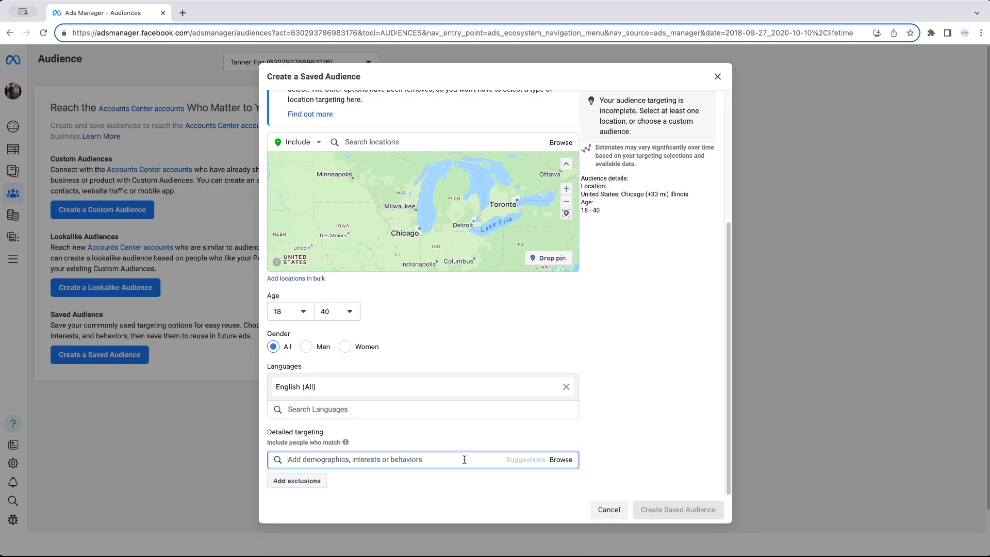
type("Fashion")
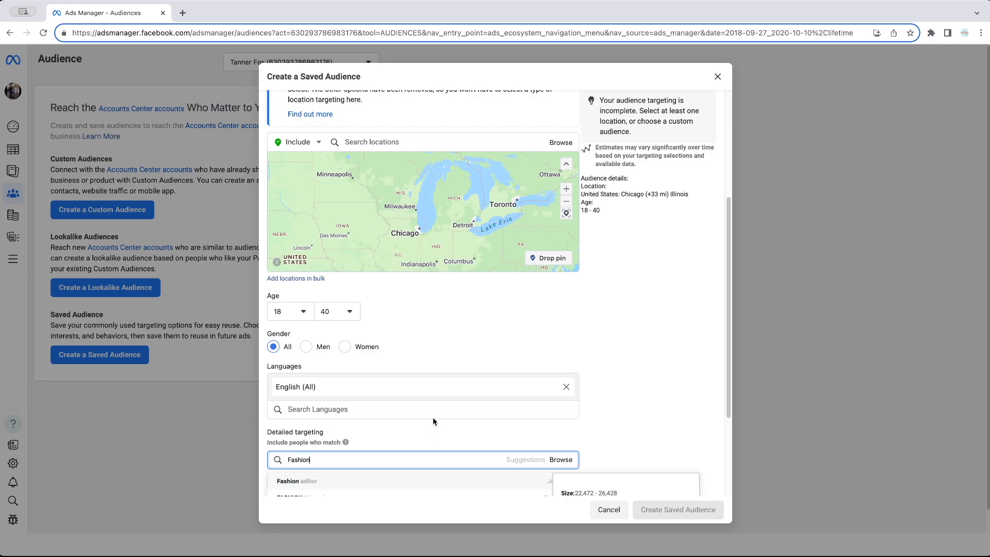
scroll(432, 423, "down", 5)
scroll(585, 382, "down", 3)
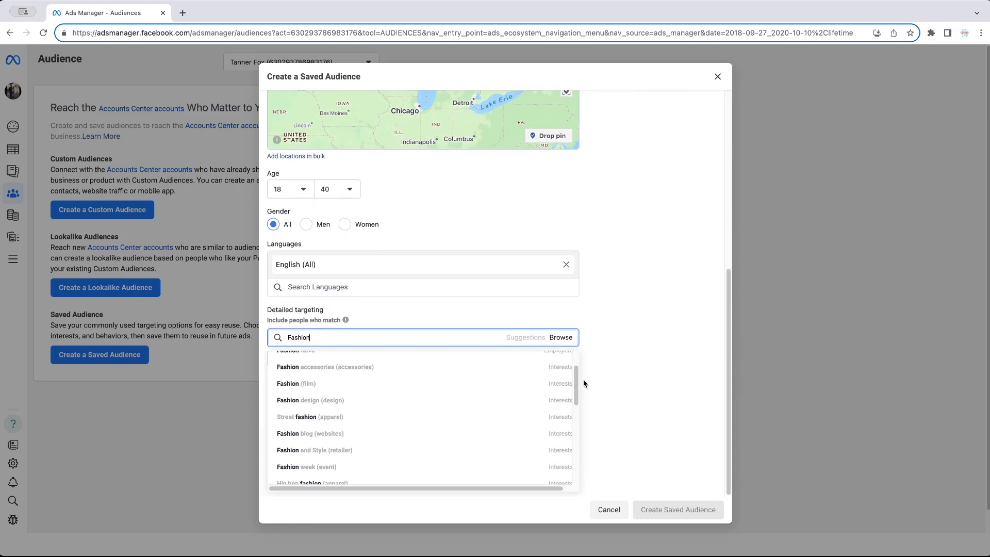
scroll(393, 381, "up", 2)
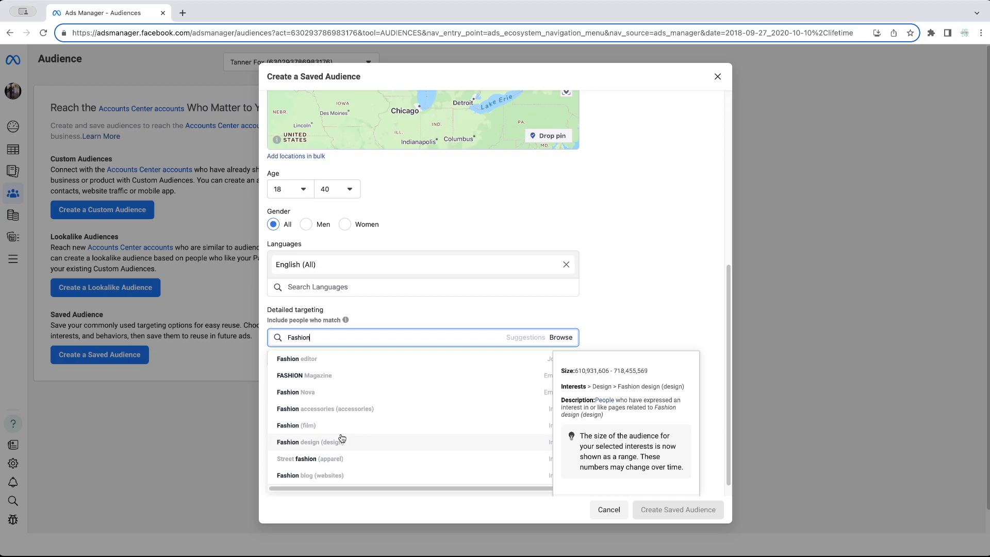
left_click(295, 393)
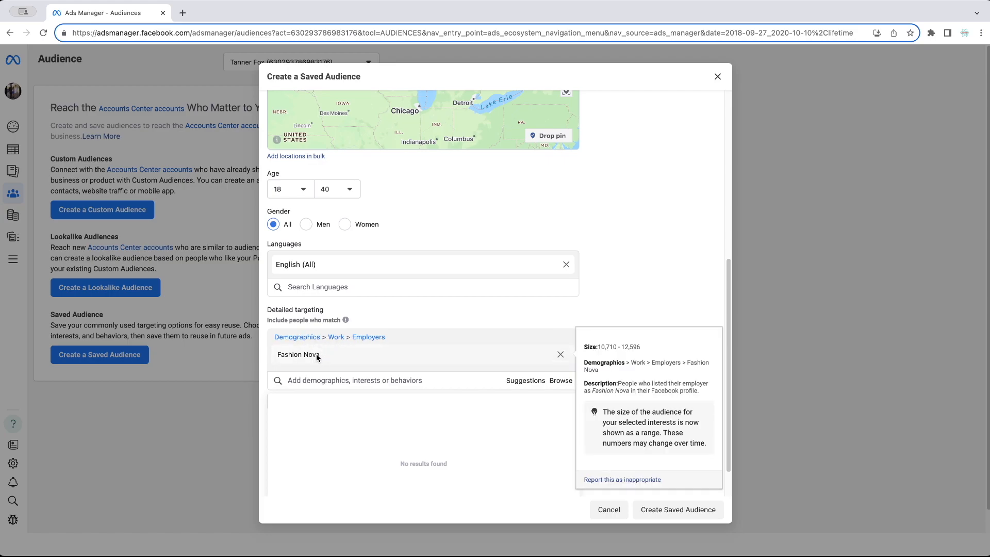
left_click(561, 357)
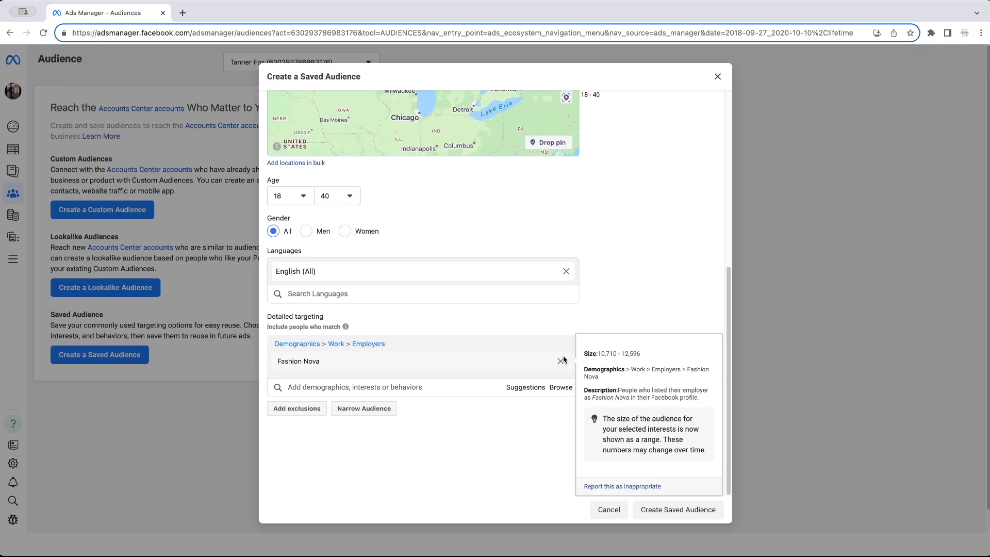
left_click(560, 362)
- Search 'f' and add Fashion design (design) as a targeted interest
left_click(362, 460)
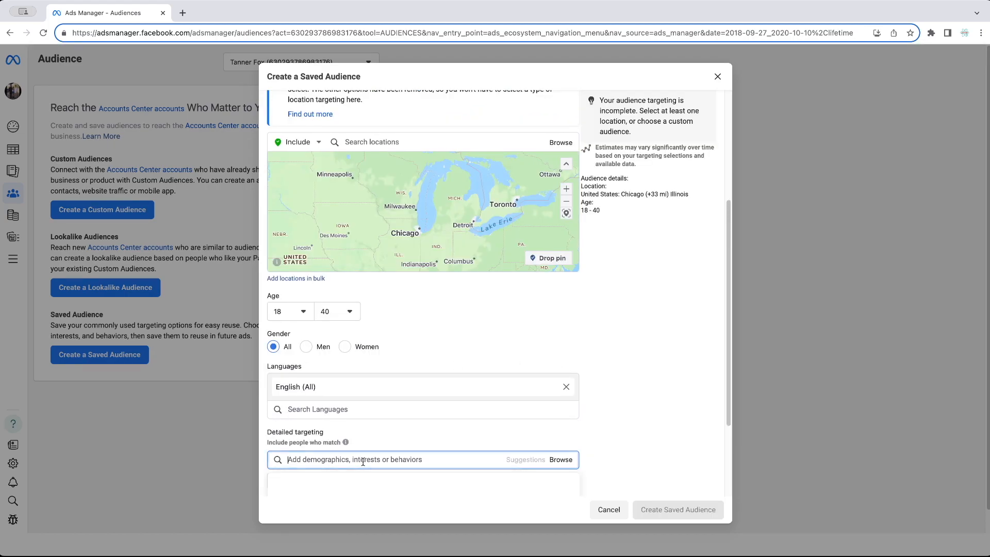
type("fashion")
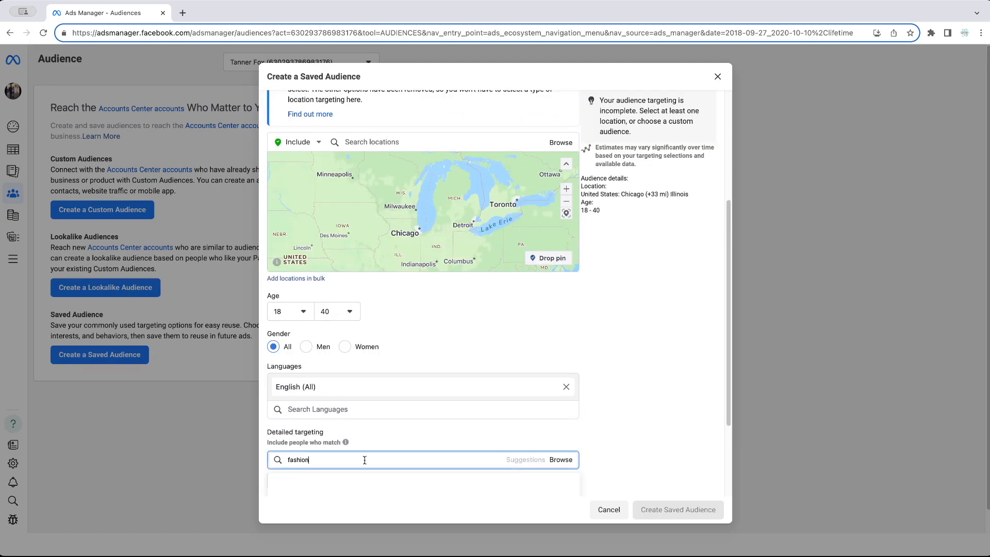
scroll(384, 428, "down", 3)
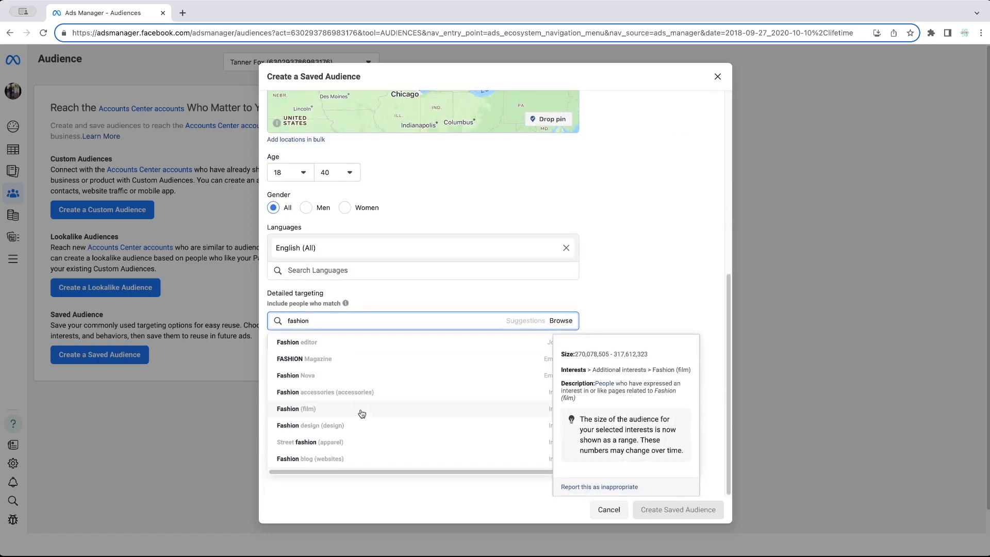
left_click(340, 426)
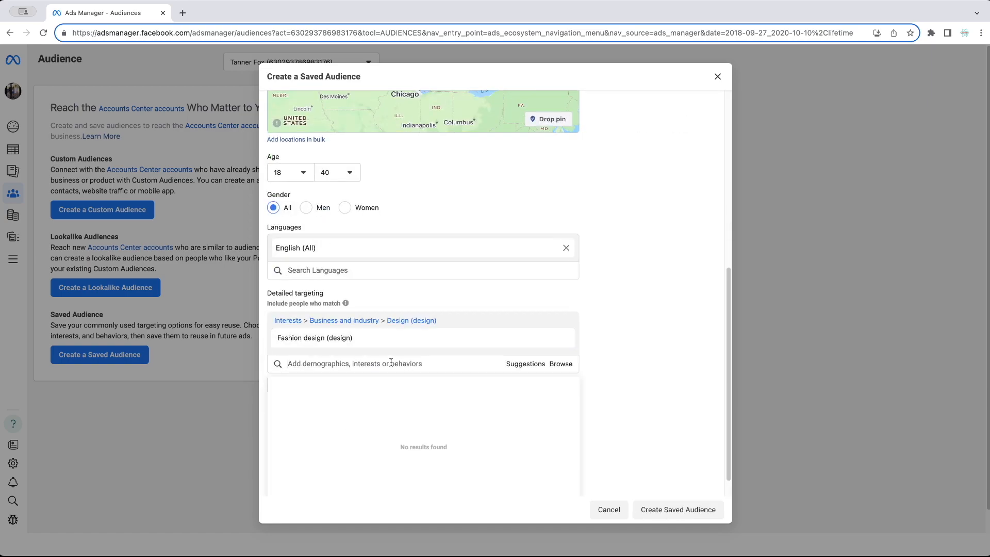
mouse_move(376, 337)
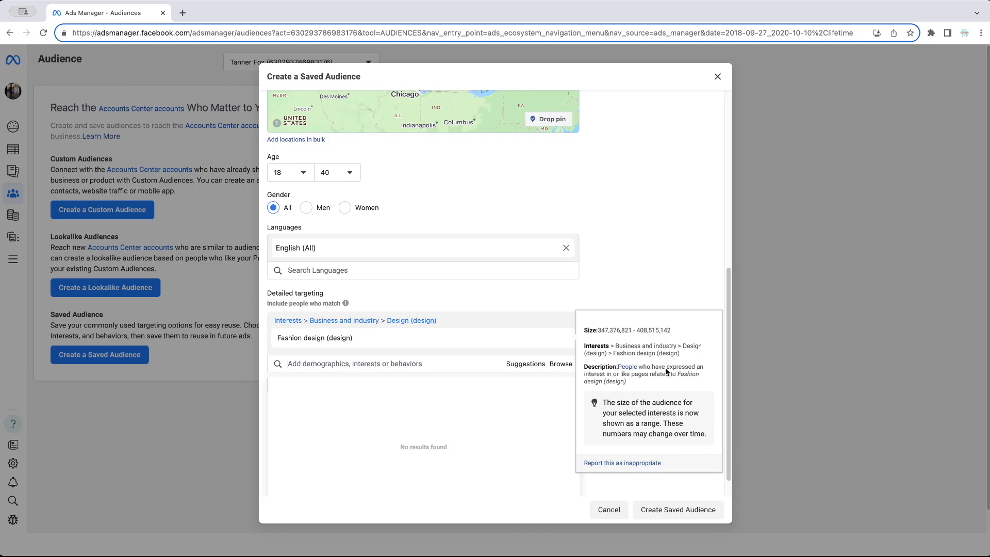
left_click(685, 344)
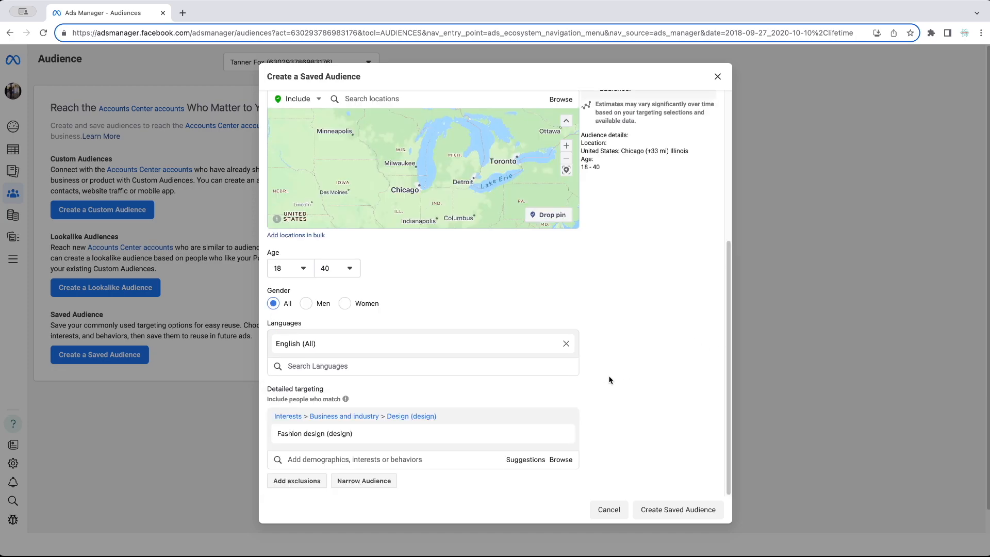
- Add a must-also-match group with the life event Newly-engaged (6 months) from Demographics > Life events
left_click(375, 487)
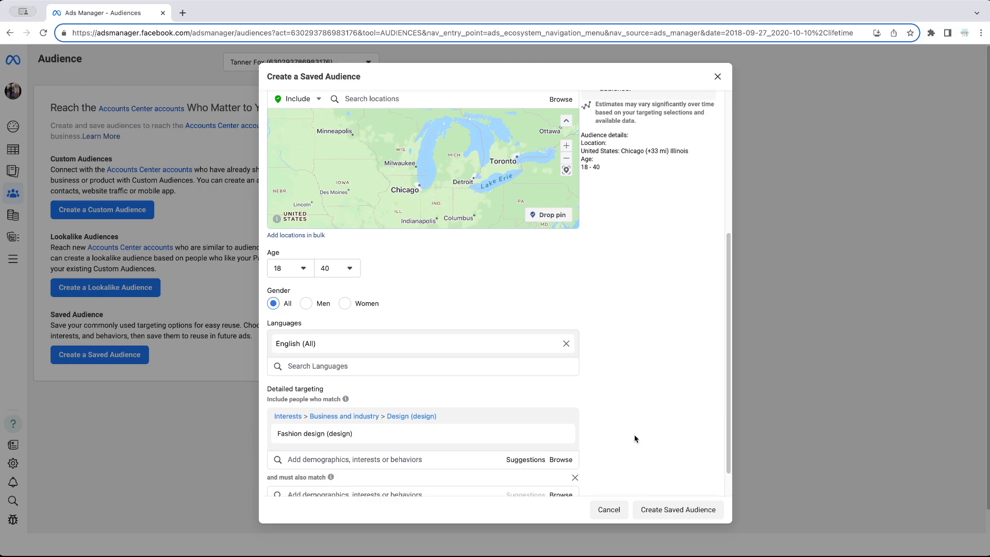
scroll(633, 441, "down", 1)
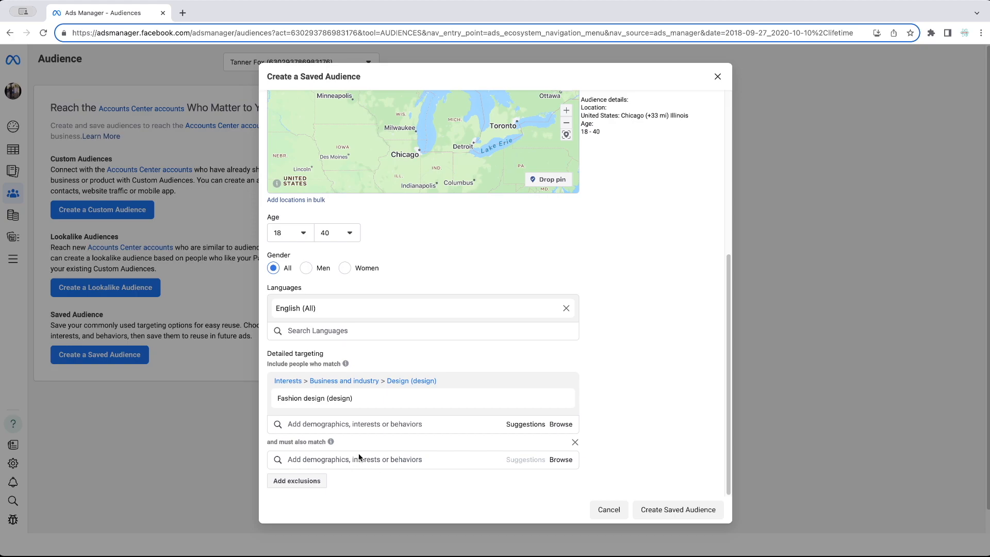
mouse_move(284, 402)
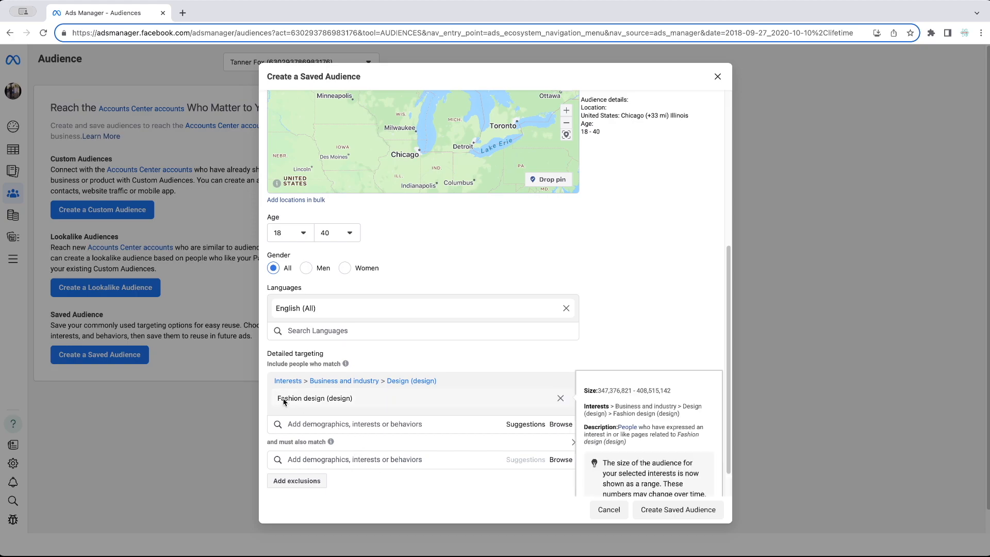
left_click(420, 459)
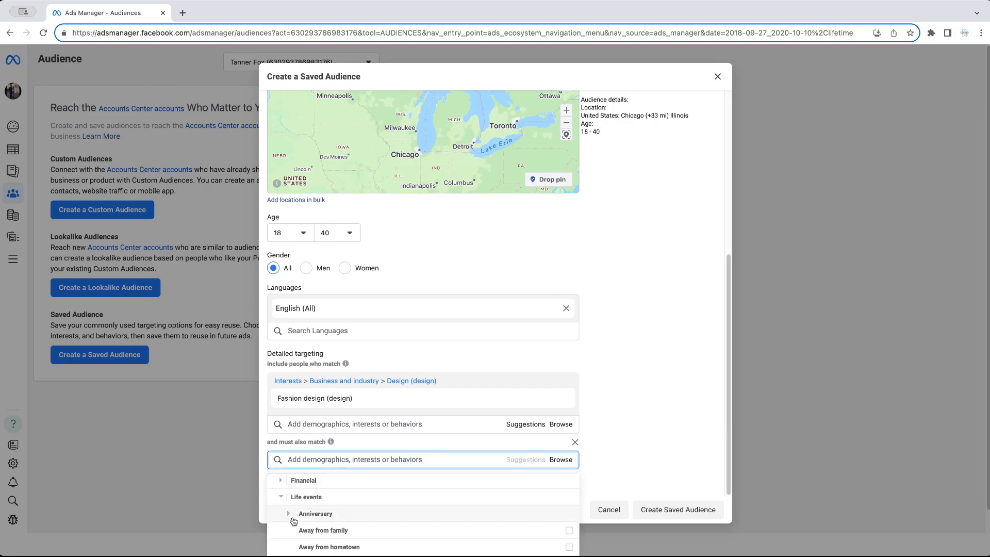
scroll(309, 505, "down", 1)
scroll(304, 505, "down", 5)
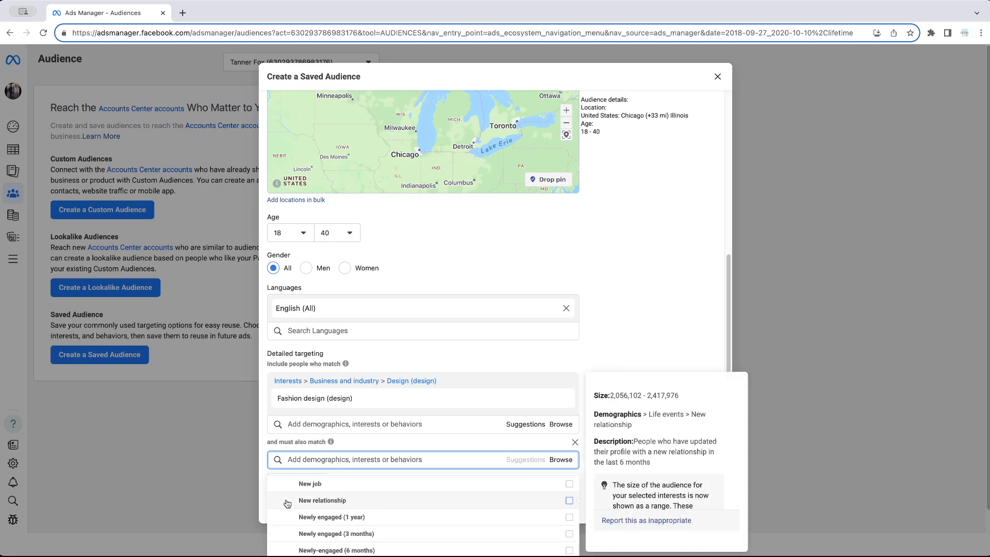
scroll(289, 508, "down", 1)
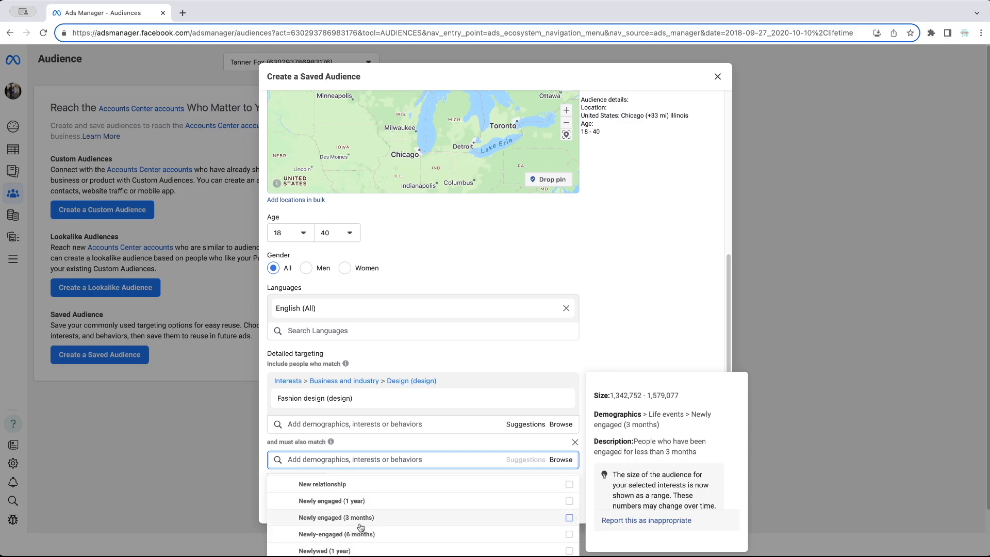
left_click(332, 534)
left_click(414, 445)
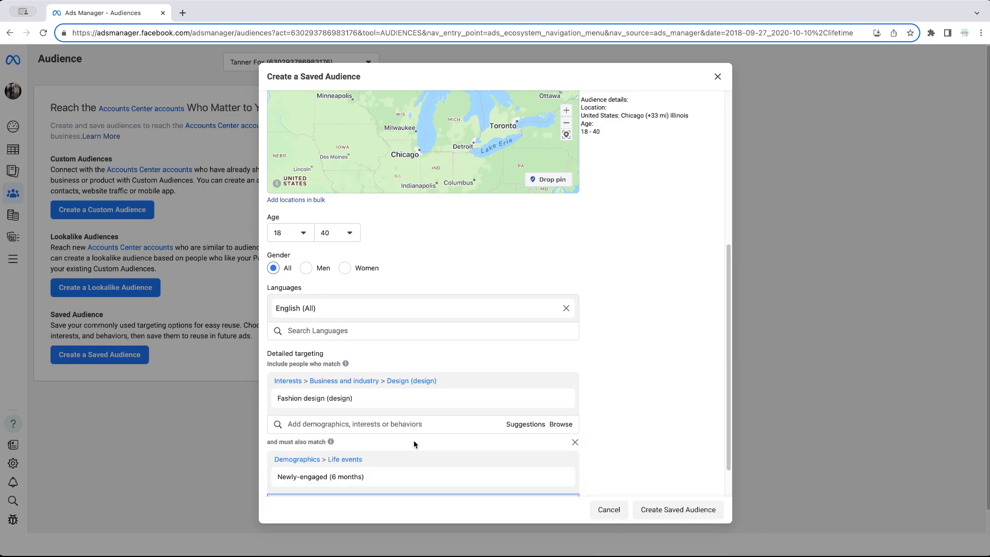
- Add Chicago, Illinois back as the location with a +50 mi radius
scroll(391, 459, "up", 3)
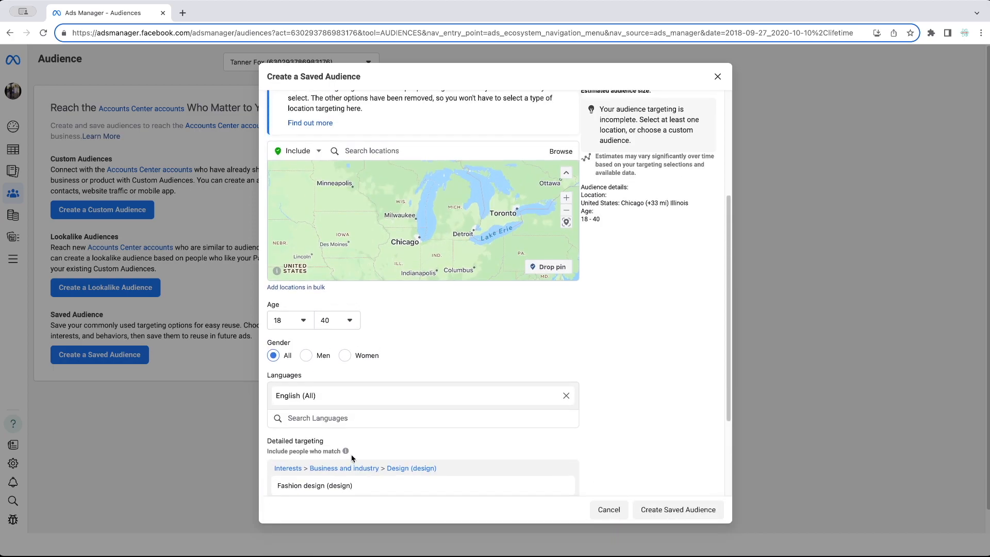
scroll(676, 341, "up", 2)
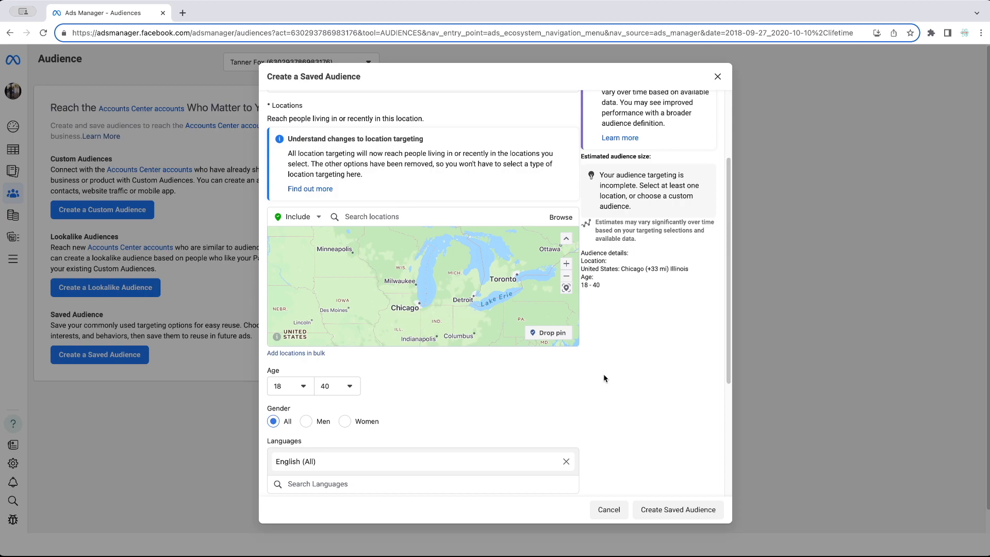
scroll(604, 378, "down", 1)
left_click(375, 199)
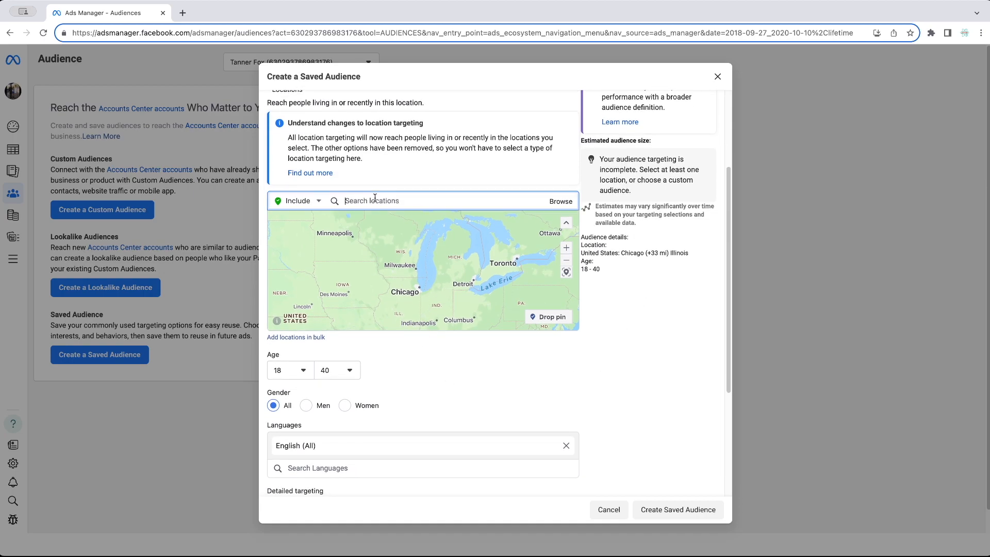
type("chicago")
key("Return")
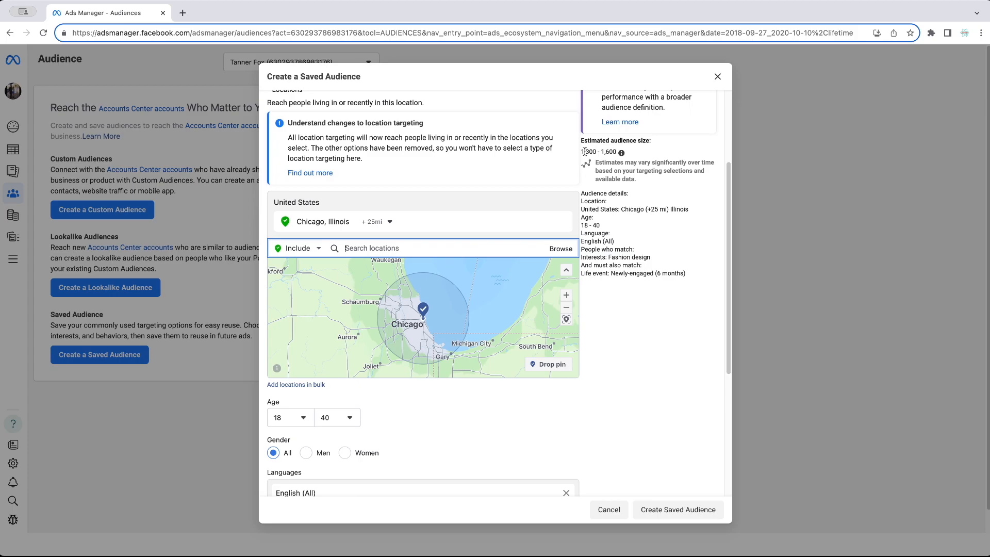
left_click_drag(584, 153, 633, 159)
left_click(599, 159)
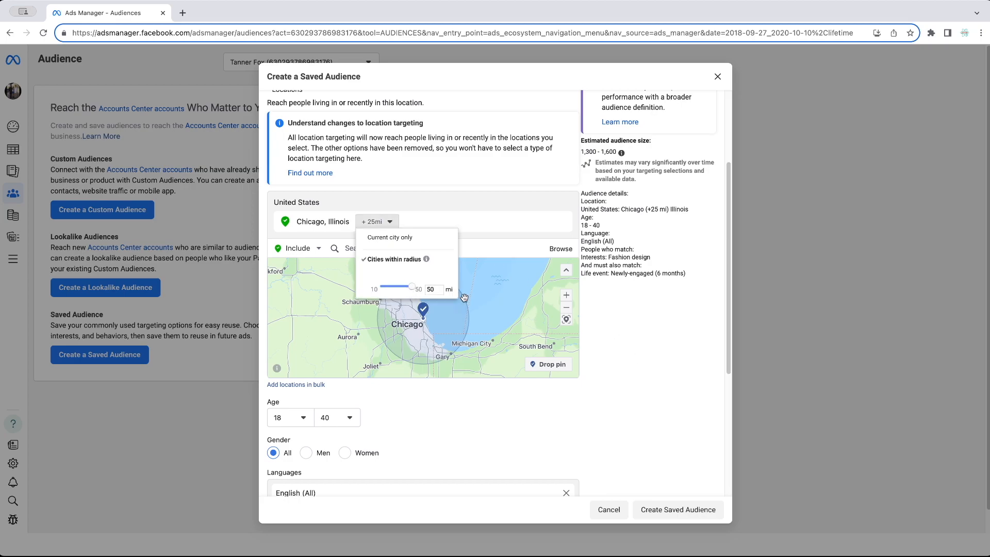
left_click(463, 298)
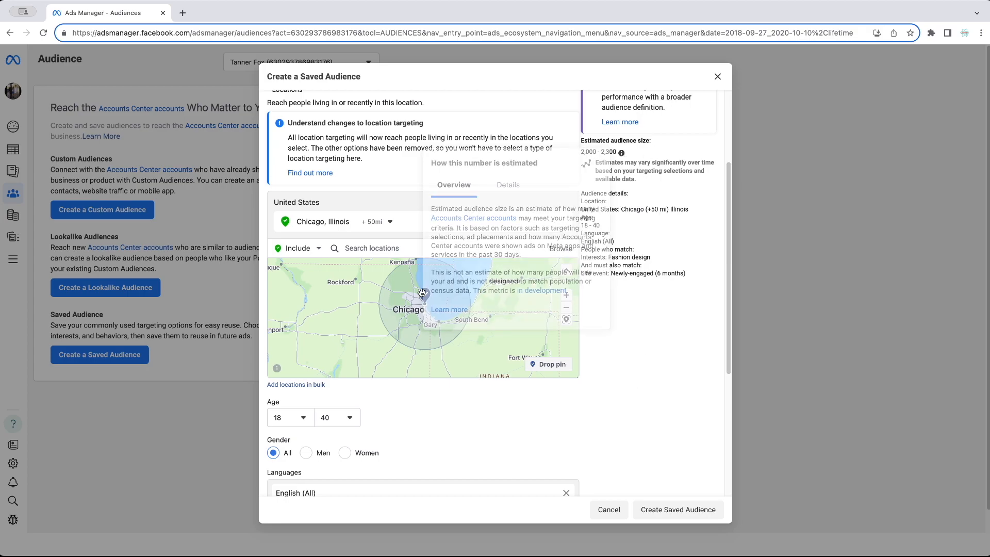
- Add an exclusions section, leaving it empty
scroll(291, 484, "down", 5)
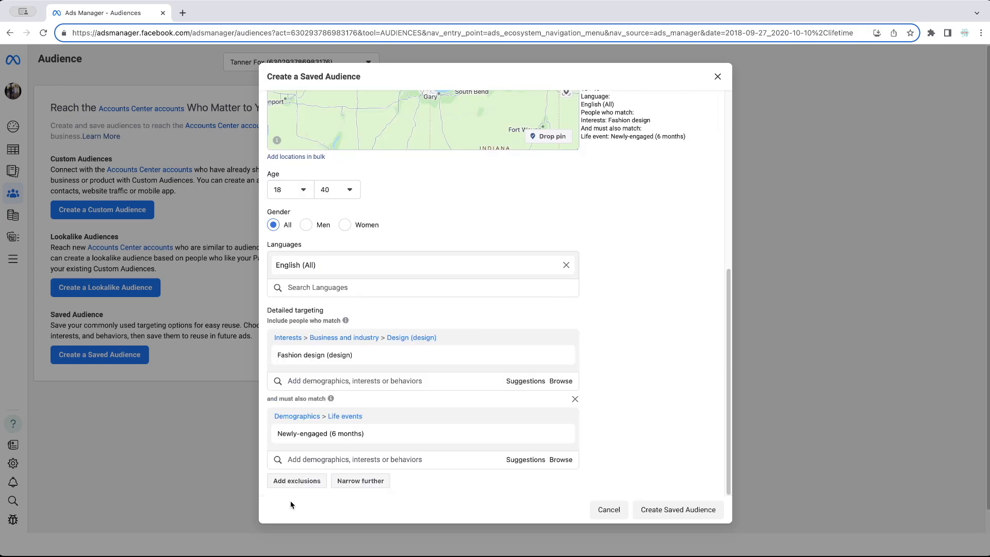
left_click(294, 481)
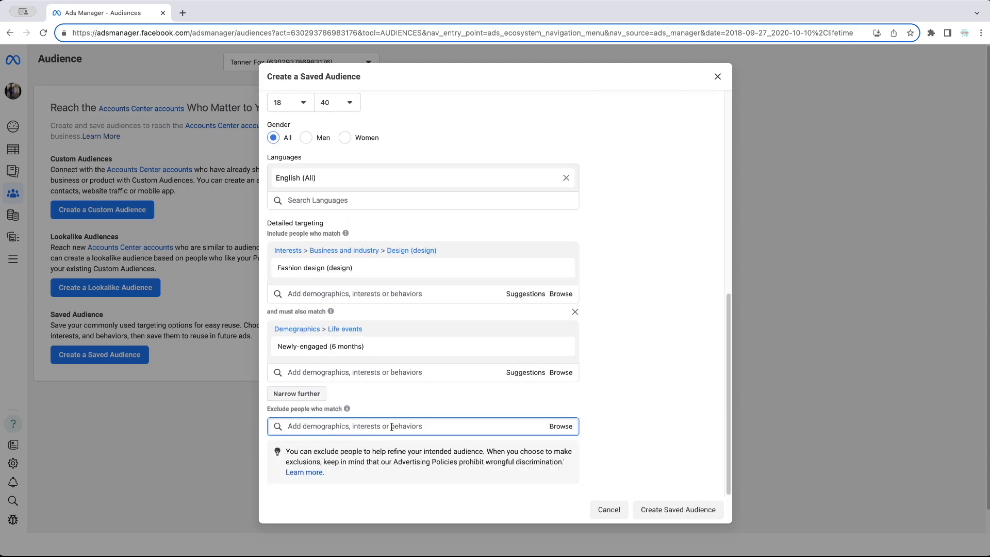
left_click(660, 394)
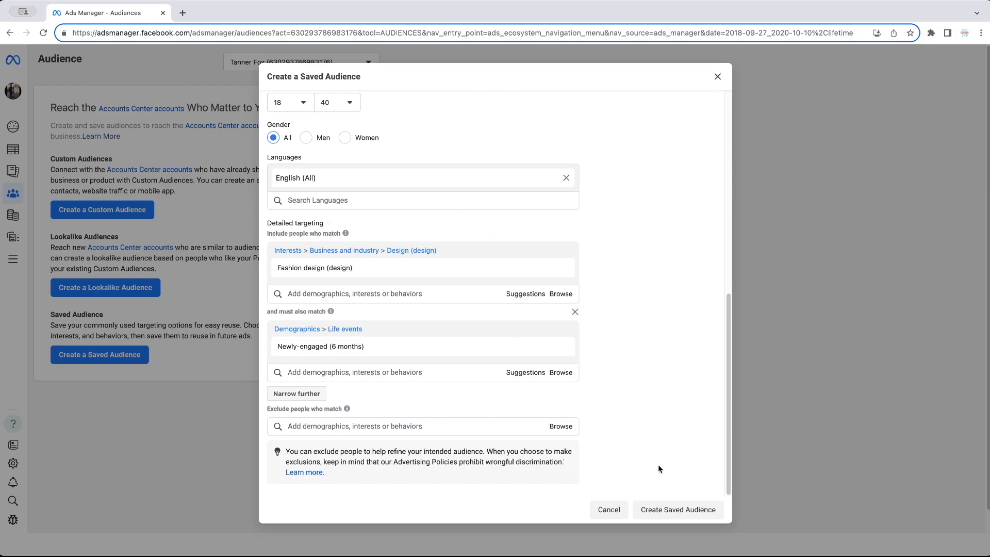
- Change the location to the whole United States (Country)
scroll(642, 412, "up", 2)
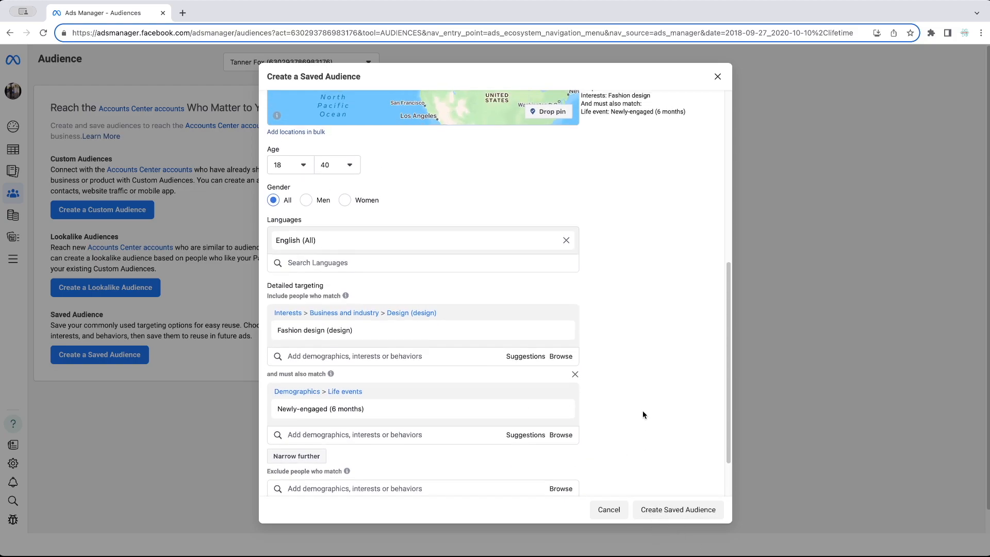
scroll(644, 412, "up", 8)
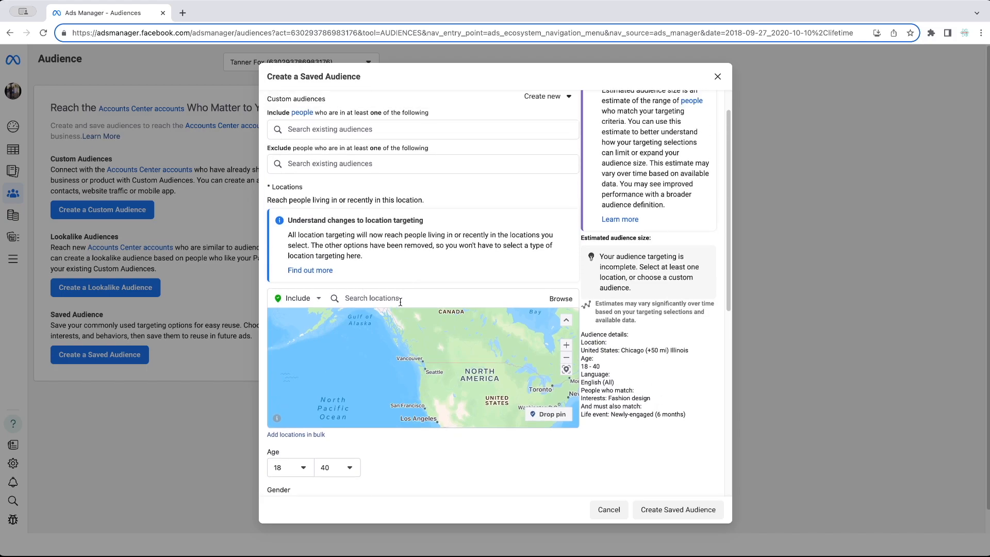
left_click(436, 298)
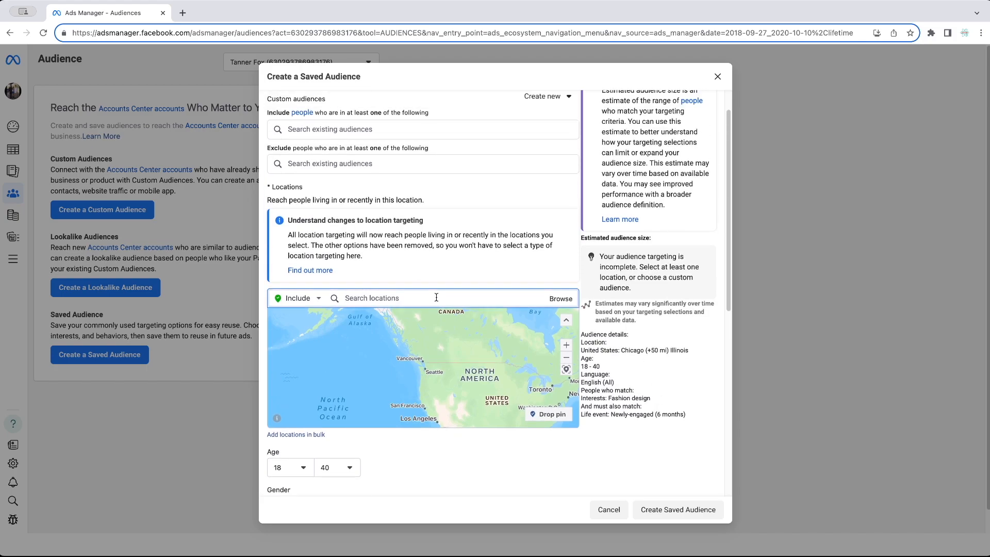
type("United states")
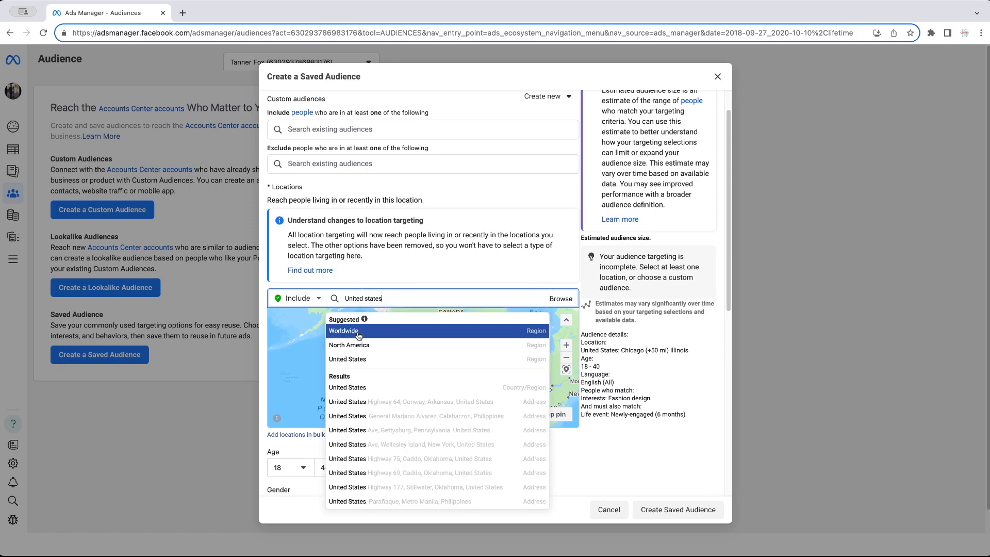
left_click(356, 388)
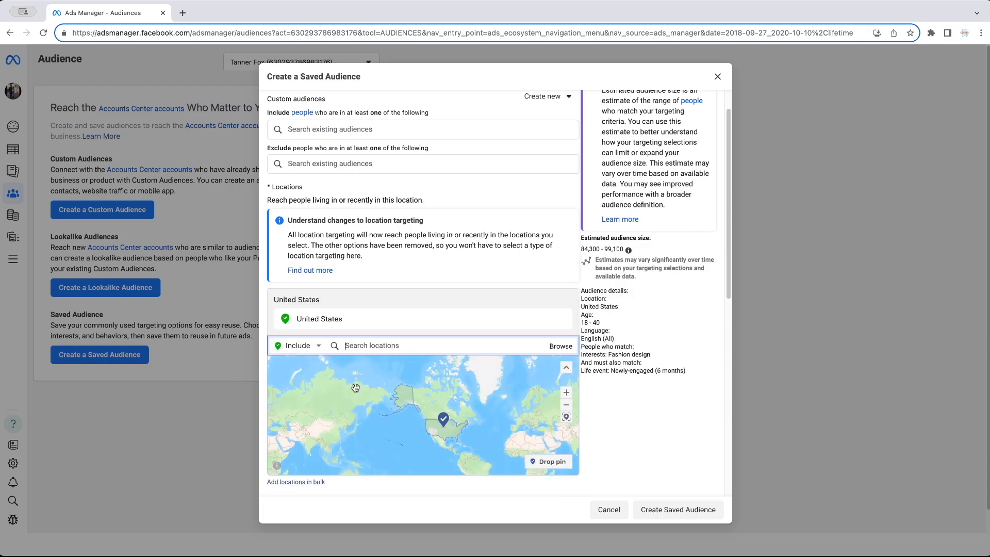
- Create the saved audience 'Audience Example 1'
scroll(635, 285, "down", 1)
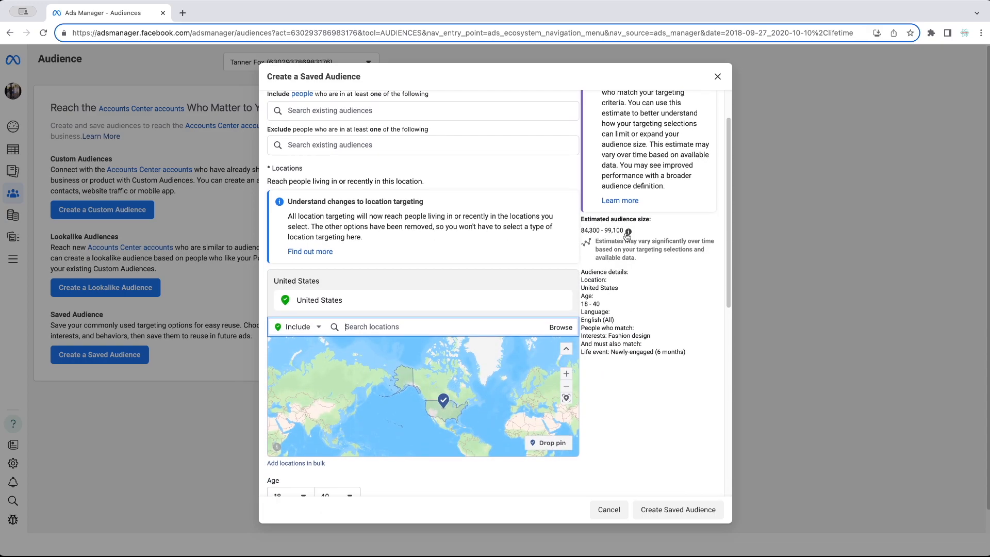
scroll(642, 274, "down", 8)
left_click(666, 513)
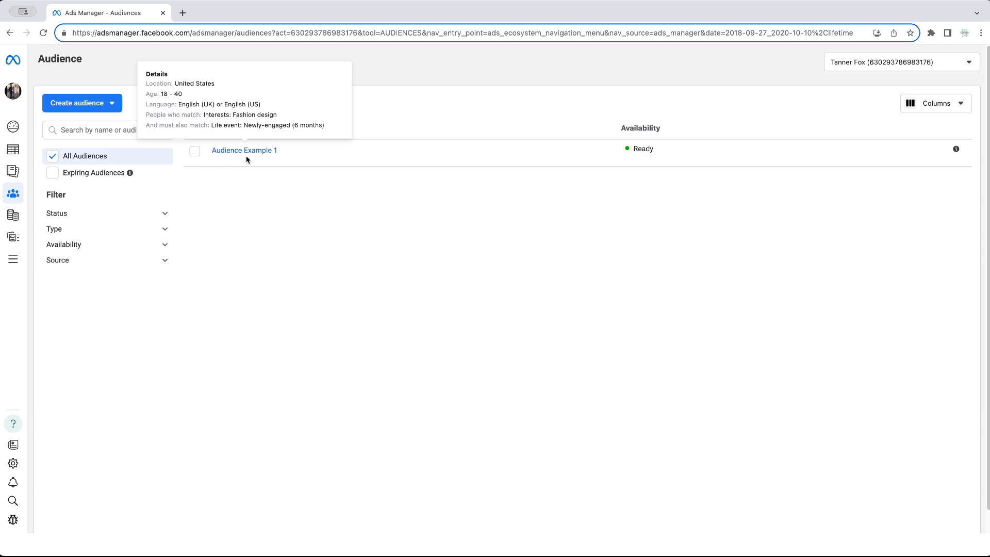
- Go to Account Overview and open the New Leads Campaign draft, with its Leads objective, for editing
left_click(15, 128)
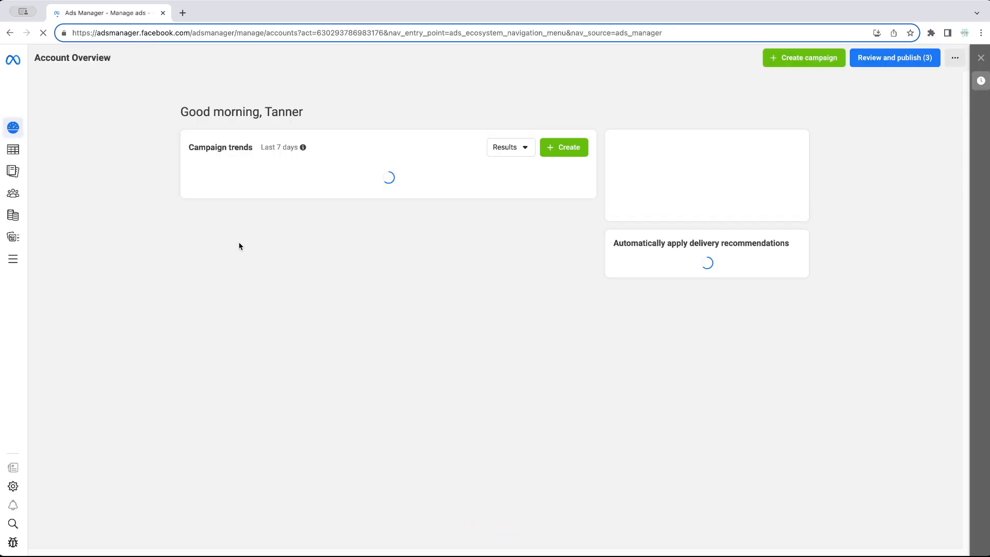
left_click(272, 181)
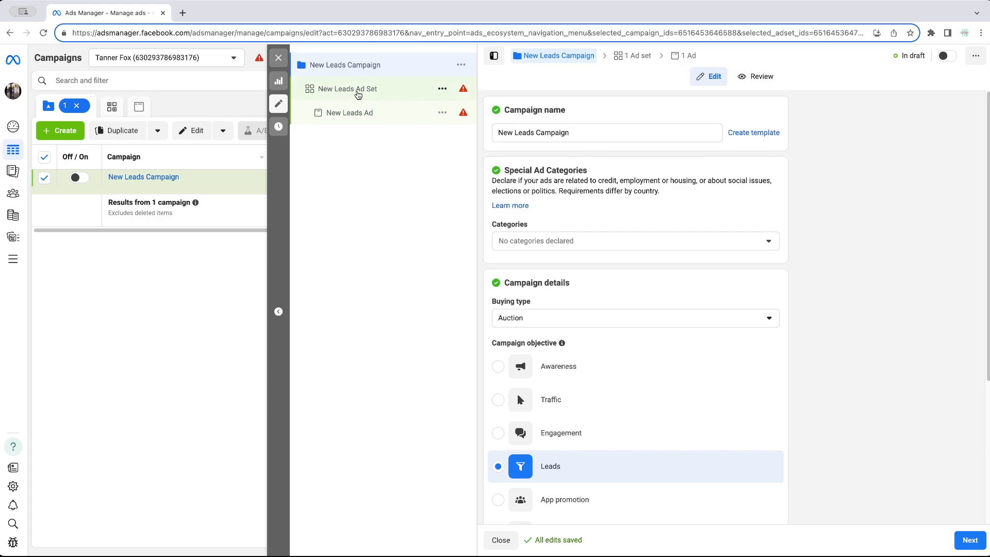
- In the New Leads Ad Set's Audience section, choose the saved audience 'Audience Example 1'
left_click(376, 92)
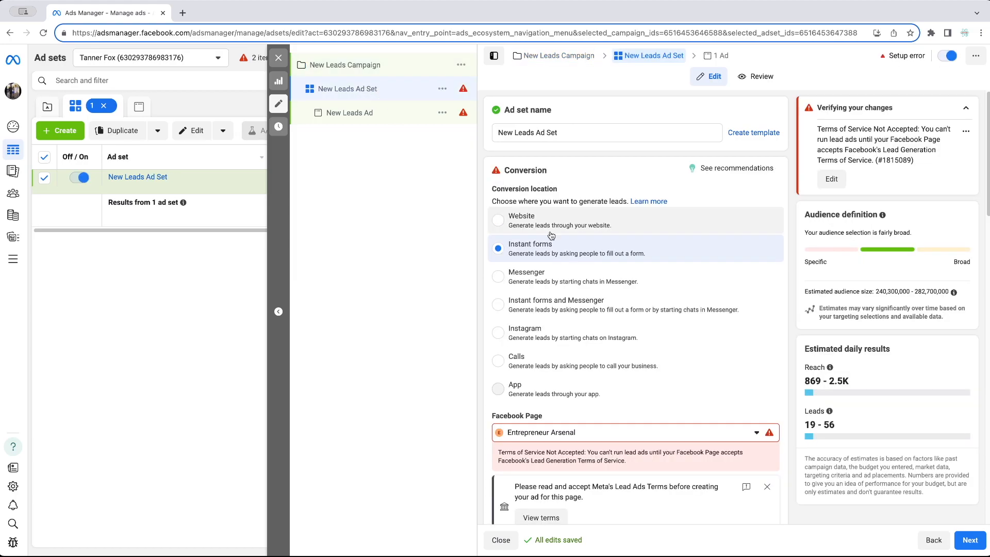
scroll(757, 288, "down", 3)
scroll(757, 283, "down", 10)
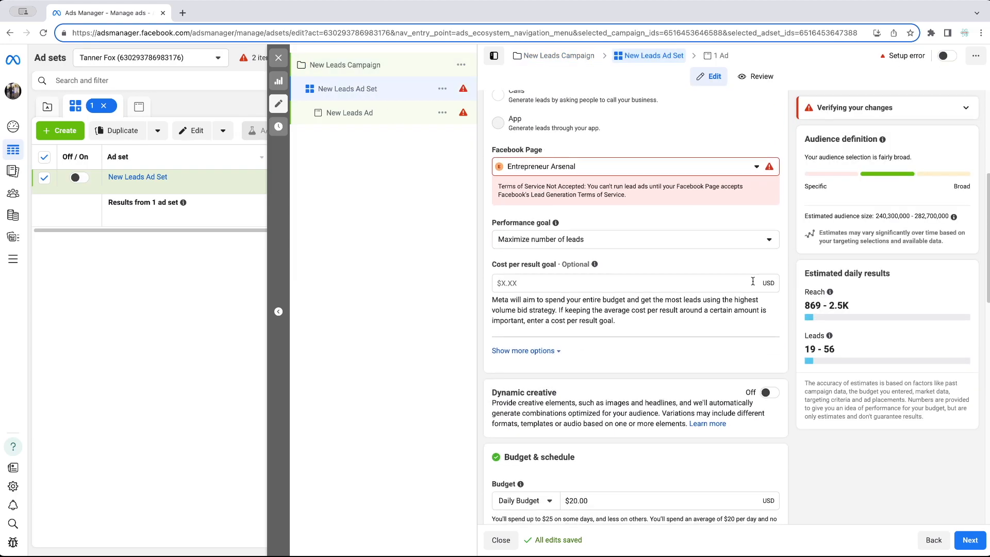
scroll(753, 280, "down", 5)
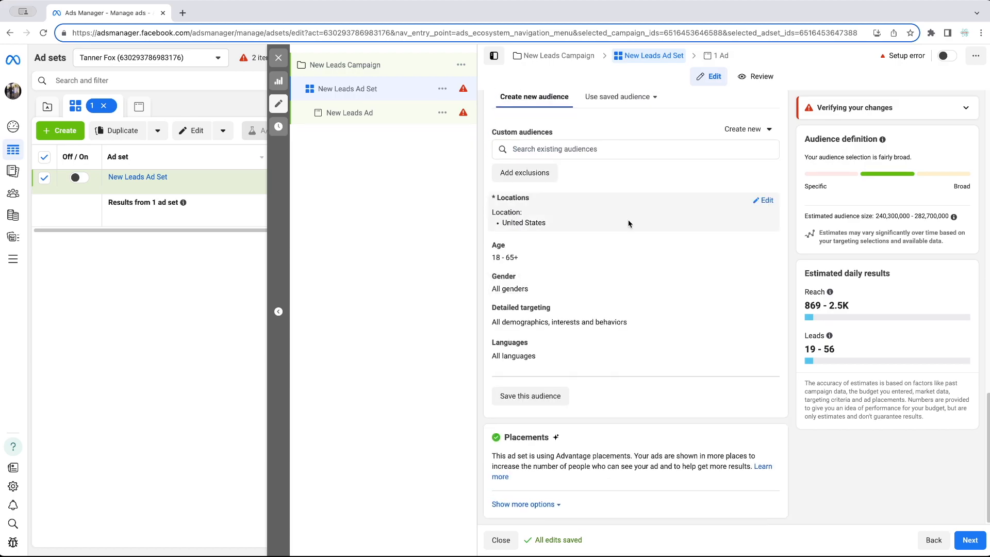
left_click(629, 103)
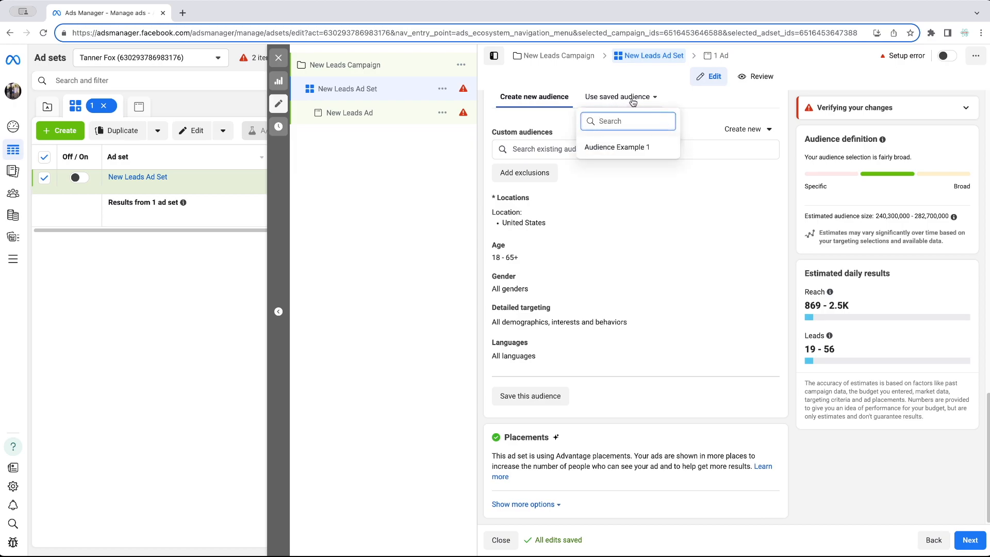
left_click(620, 149)
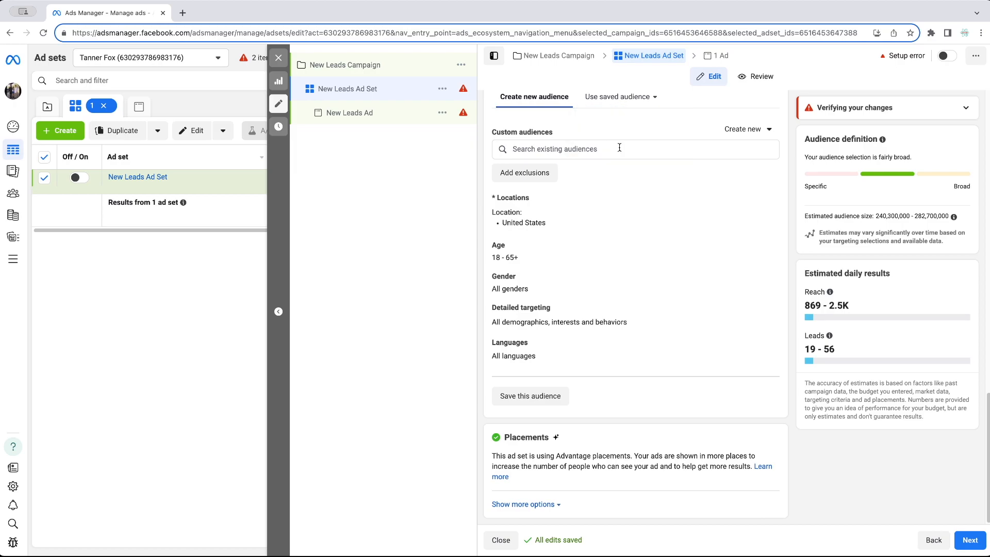